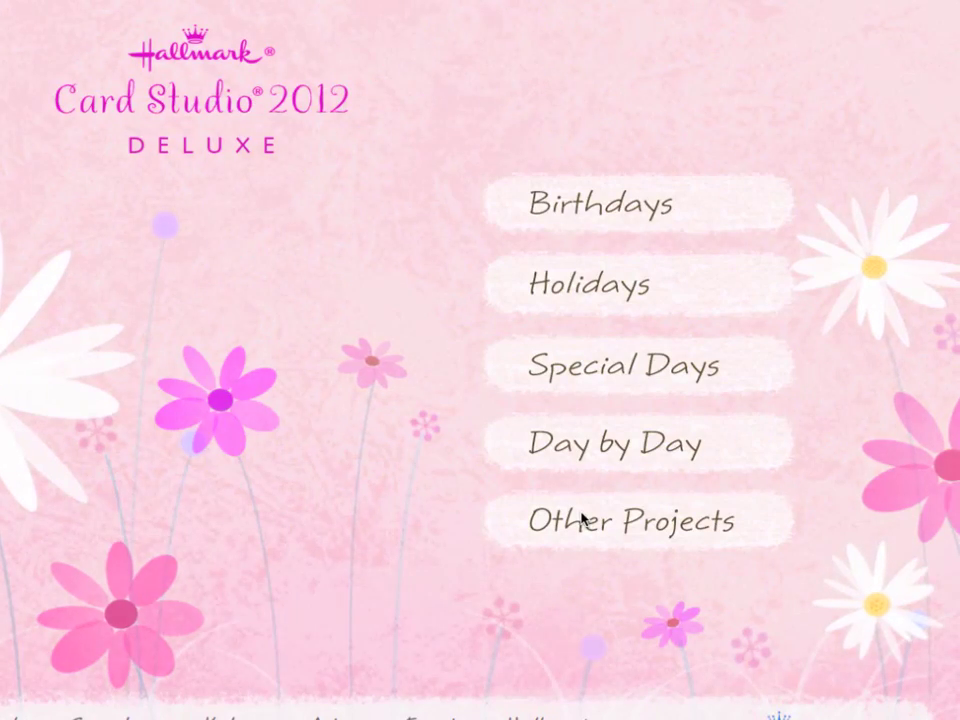
- Open the Birthdays collection and browse Female Relatives, Friends, Kids, then the General category
{"action": "left_click", "coordinate": [633, 210]}
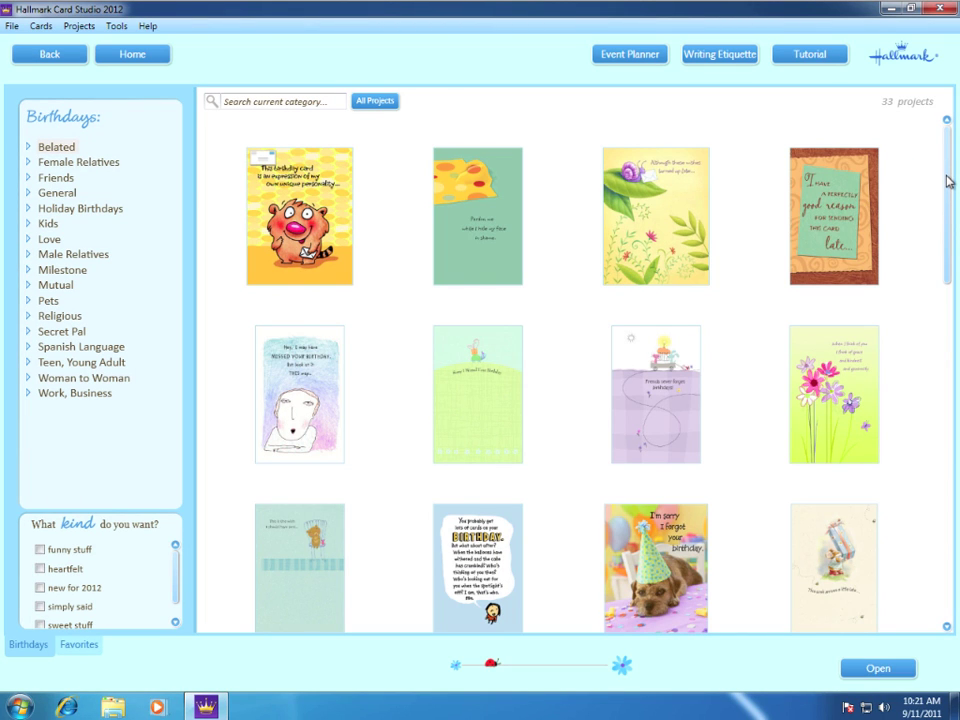
{"action": "left_click_drag", "start_coordinate": [949, 180], "coordinate": [956, 122]}
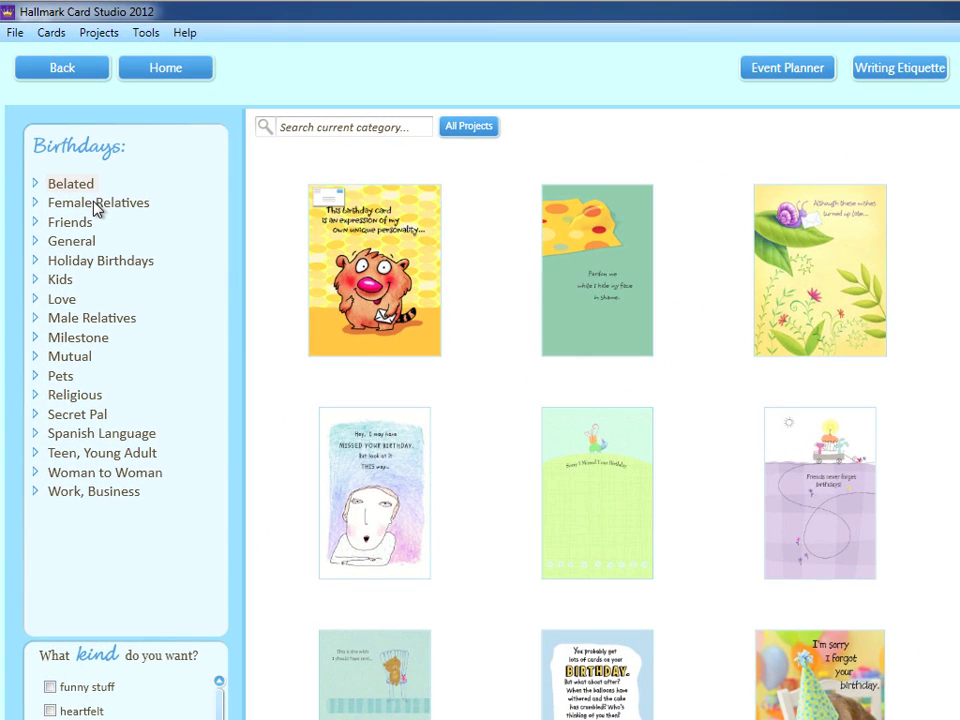
{"action": "left_click", "coordinate": [97, 204]}
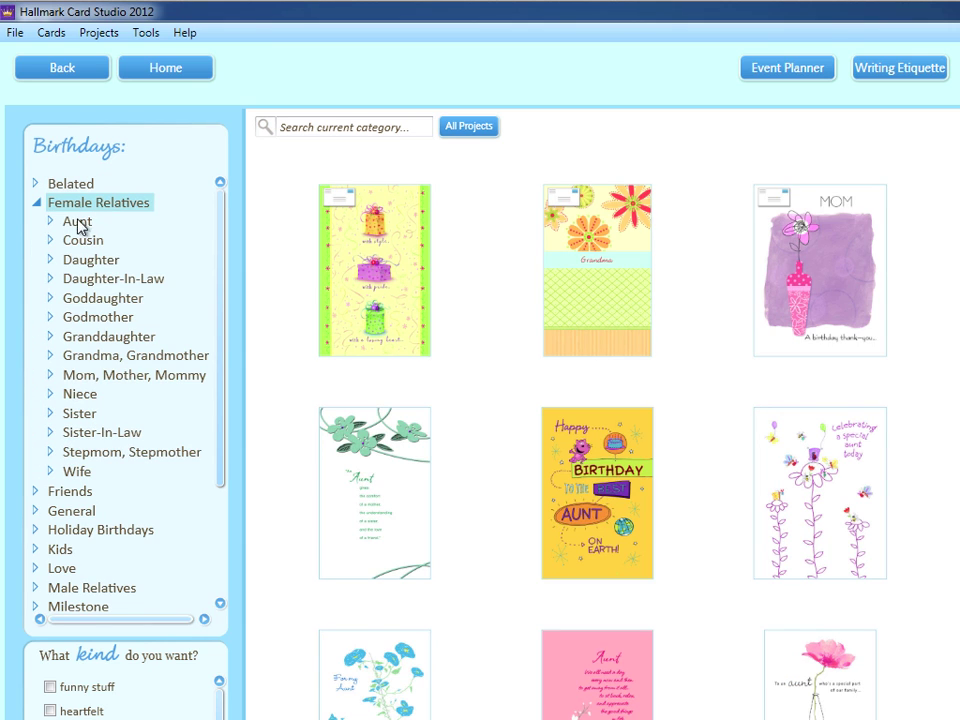
{"action": "left_click", "coordinate": [64, 492]}
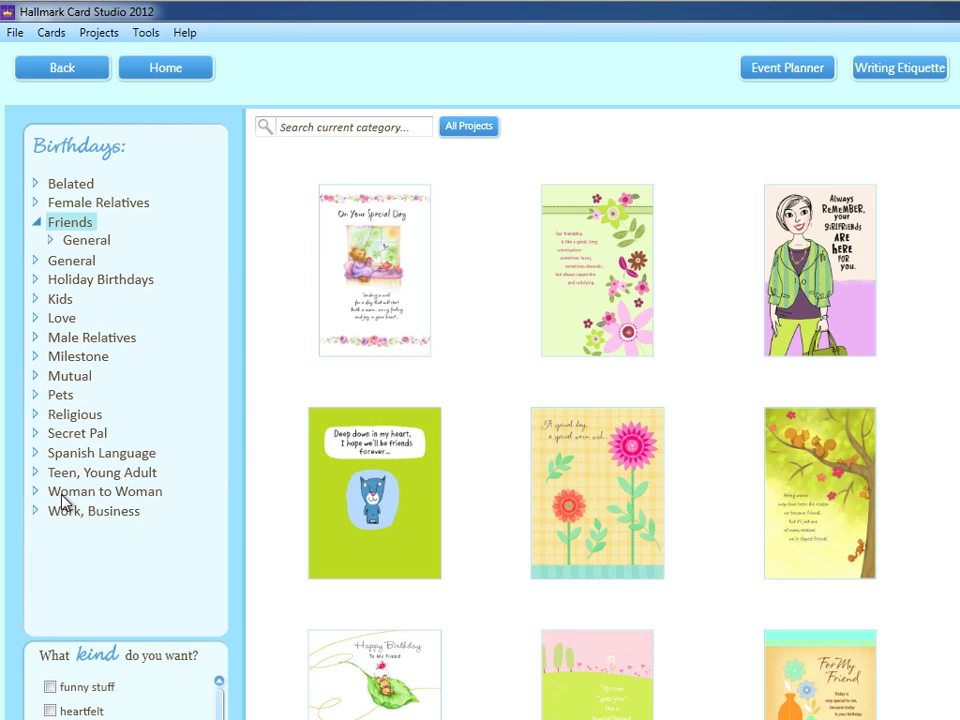
{"action": "left_click", "coordinate": [63, 303]}
{"action": "left_click", "coordinate": [73, 245]}
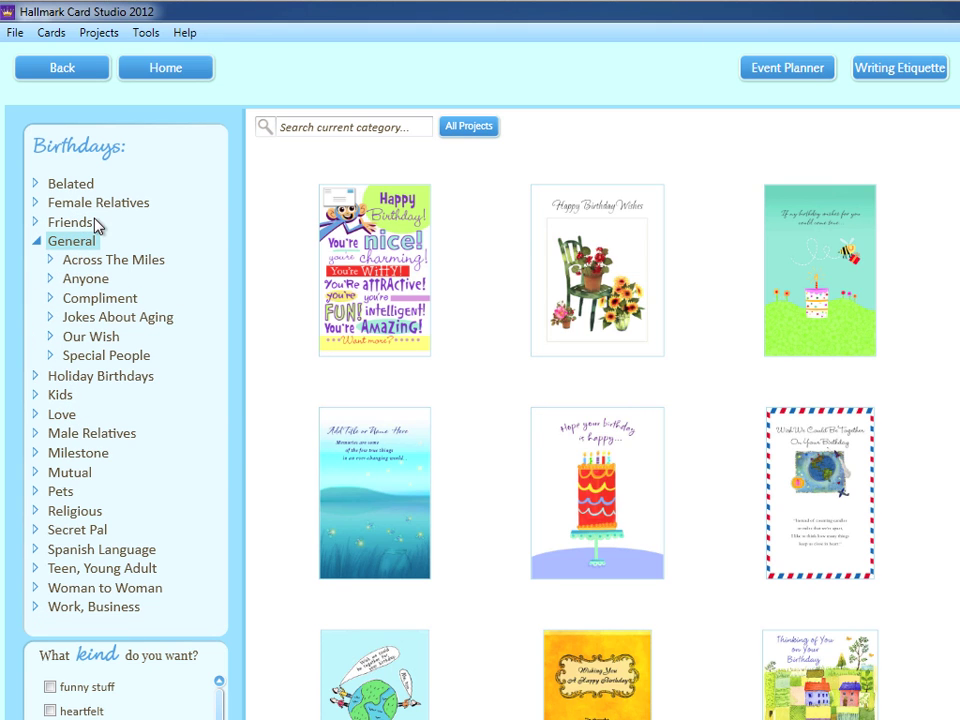
{"action": "left_click", "coordinate": [325, 126]}
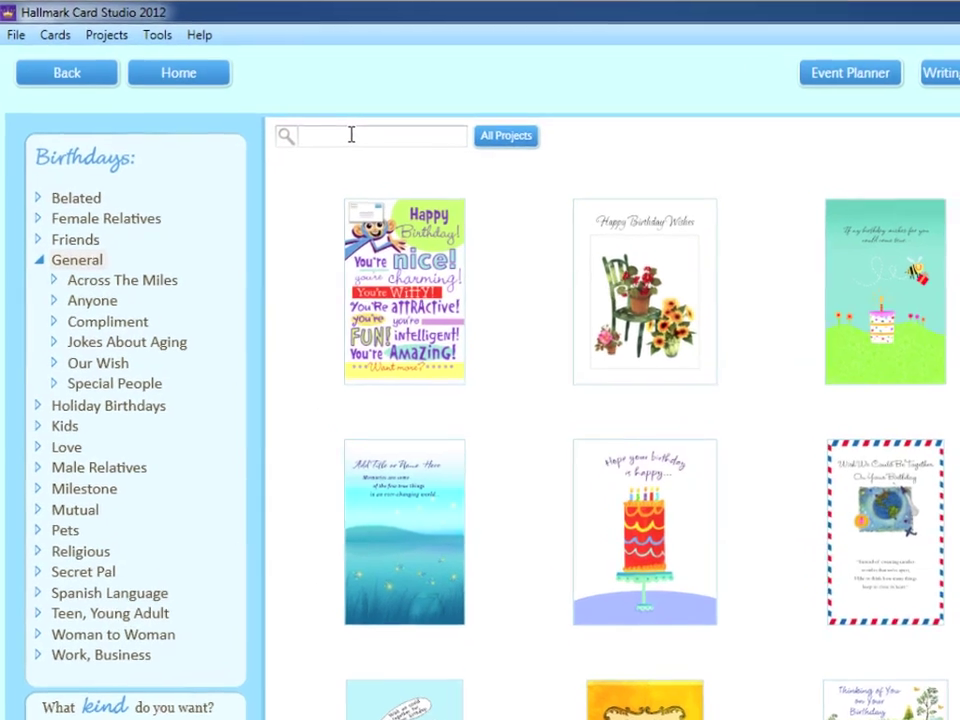
- Search all projects for 'cake', browse the results, then return to the Birthdays page
{"action": "type", "text": "cake"}
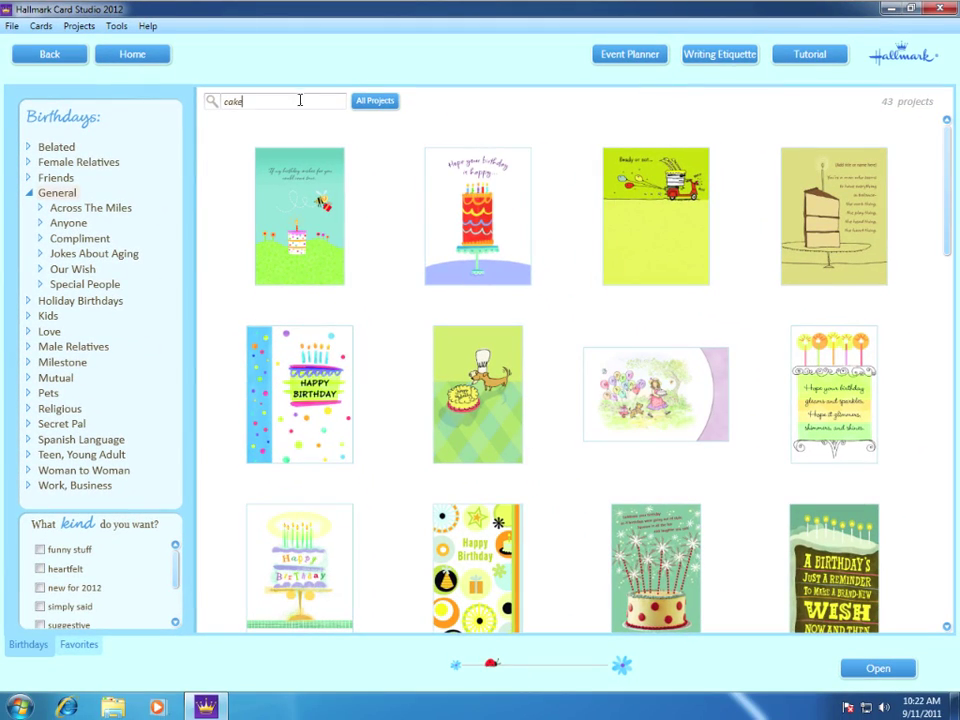
{"action": "left_click", "coordinate": [382, 104]}
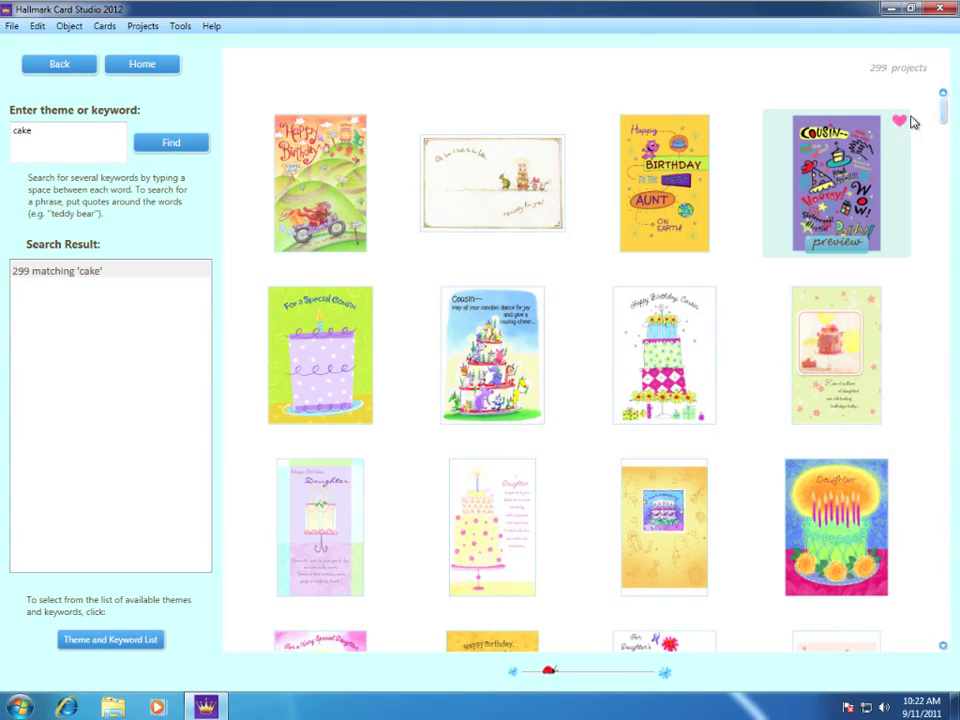
{"action": "left_click_drag", "start_coordinate": [943, 125], "coordinate": [941, 238]}
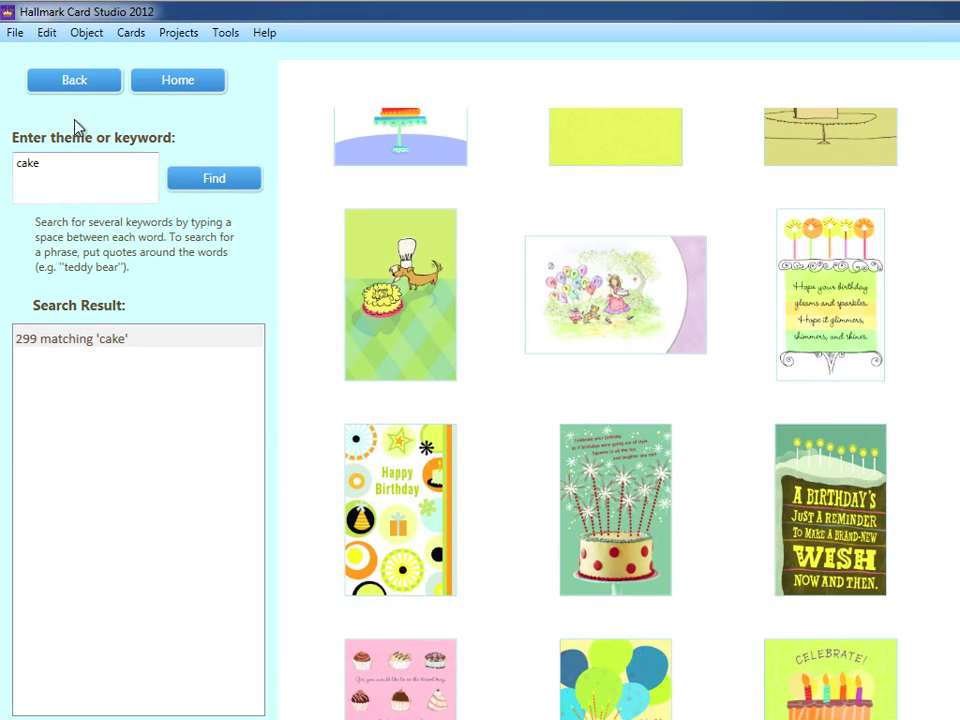
{"action": "left_click", "coordinate": [80, 82]}
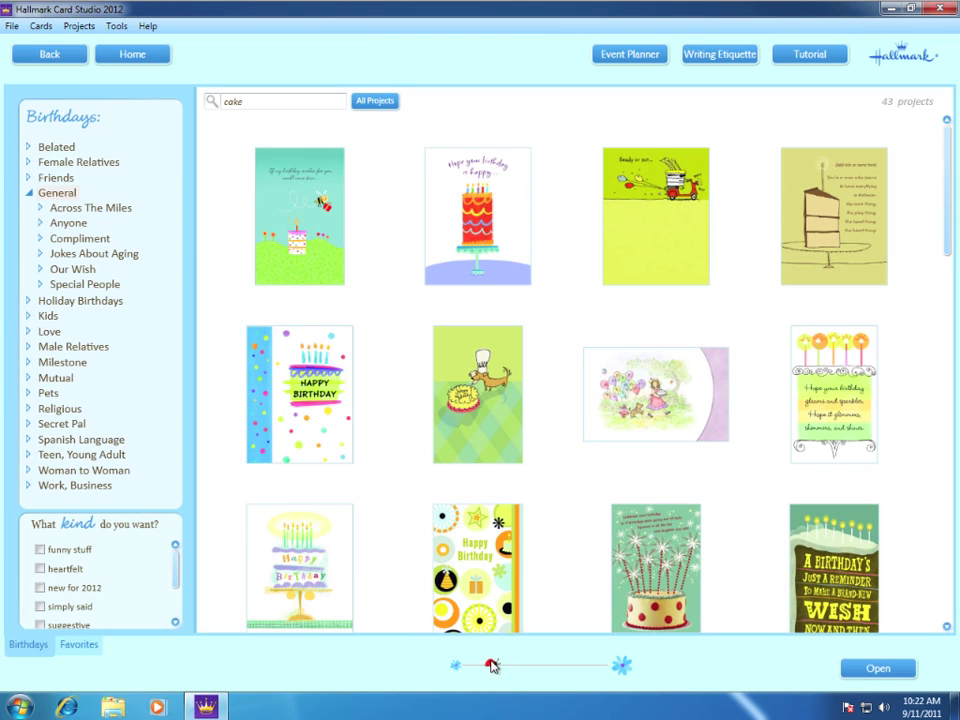
- Enlarge the card thumbnails, favourite the Cousin tiered cake card, and view Favorites
{"action": "left_click_drag", "start_coordinate": [492, 666], "coordinate": [462, 657]}
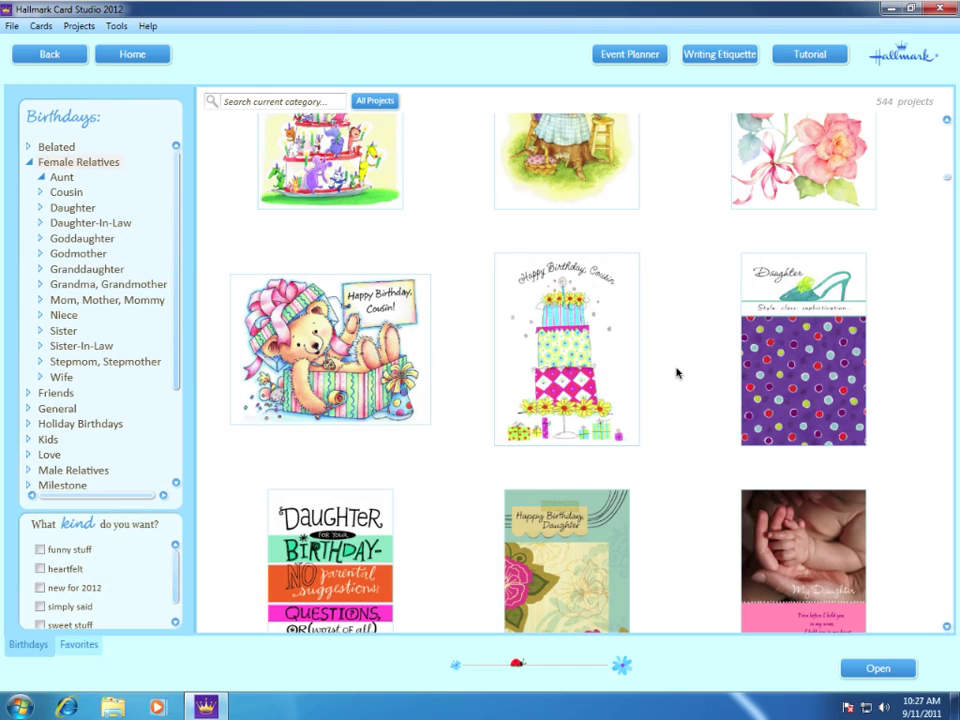
{"action": "mouse_move", "coordinate": [593, 322]}
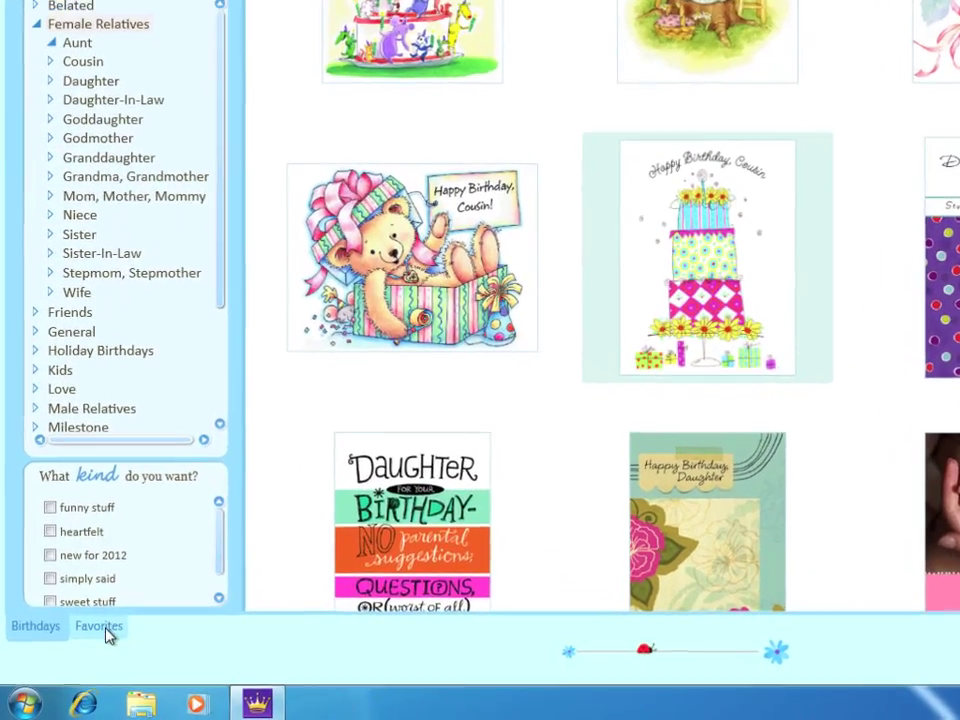
{"action": "left_click", "coordinate": [101, 637]}
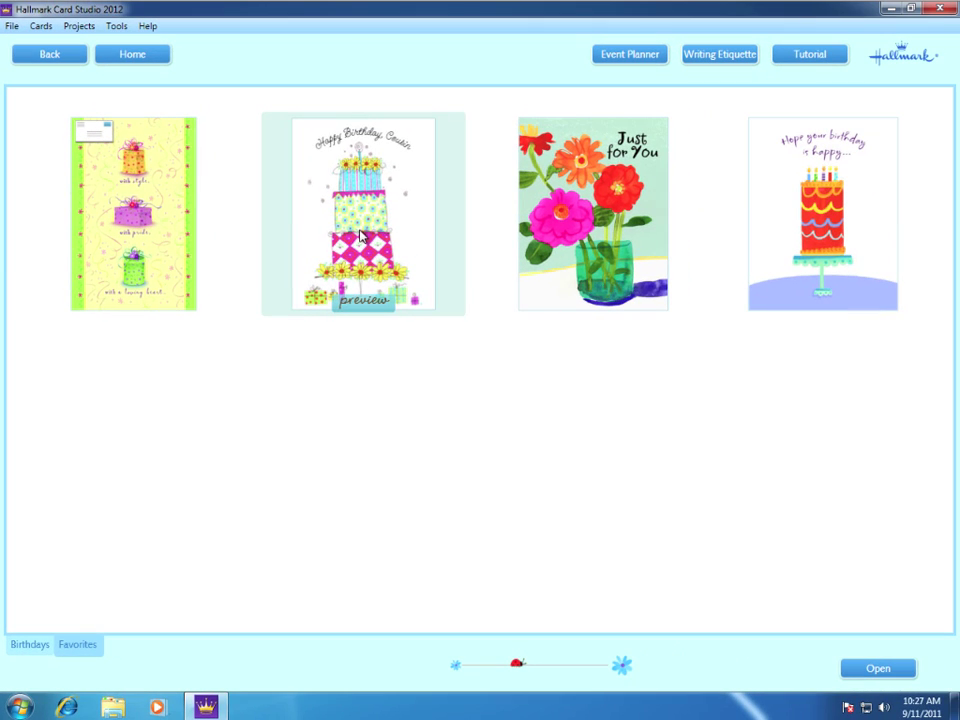
- Preview the Cousin cake card's front and inside message, then open it for editing
{"action": "left_click", "coordinate": [365, 305]}
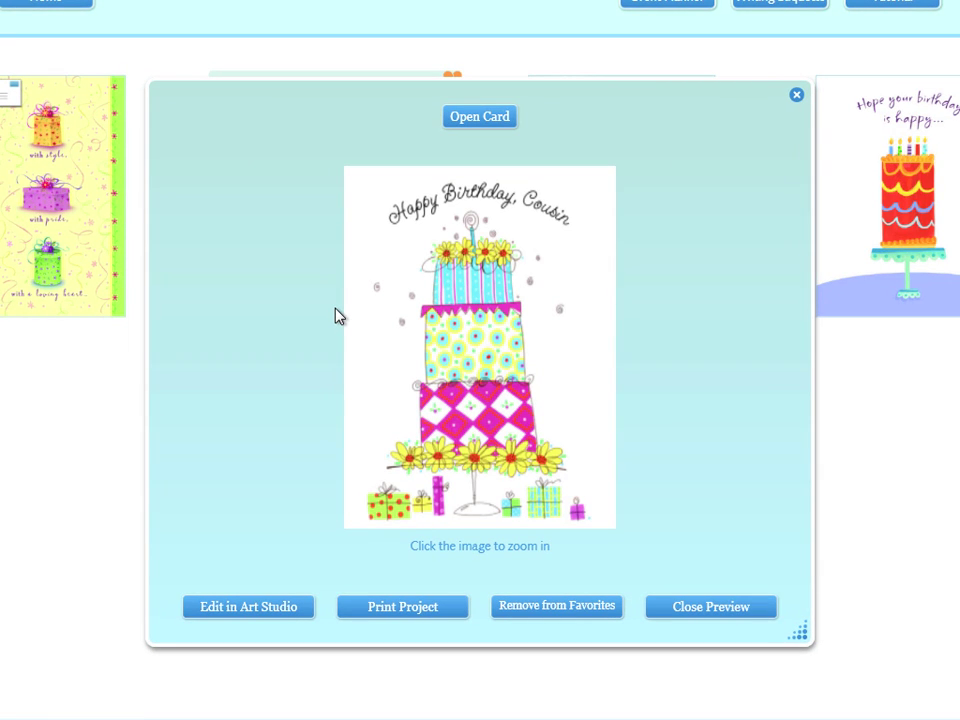
{"action": "left_click", "coordinate": [468, 222]}
{"action": "left_click", "coordinate": [484, 120]}
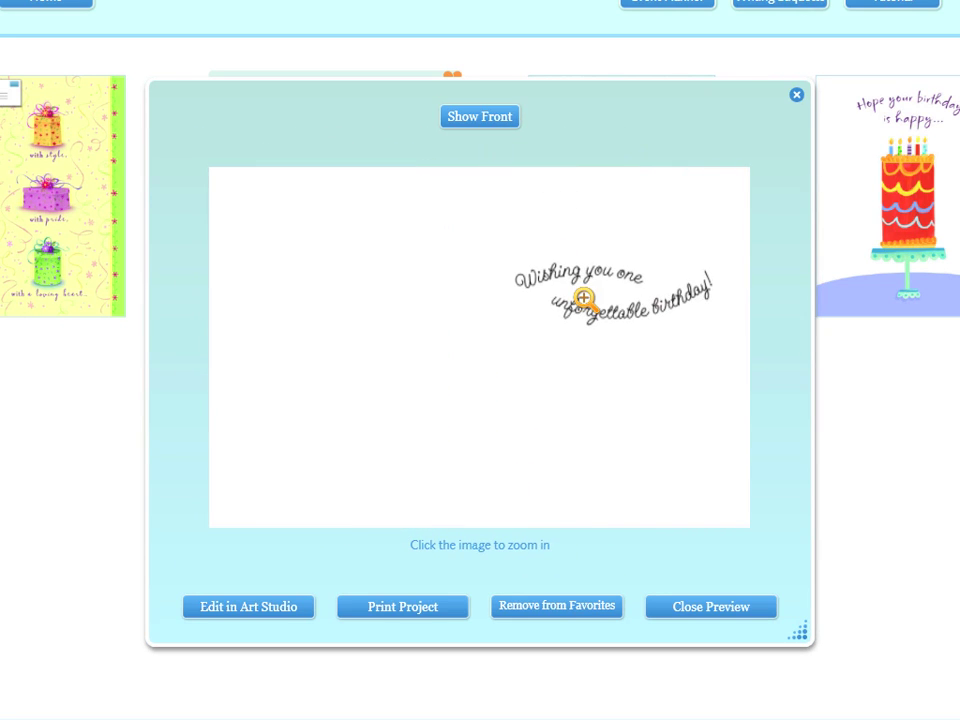
{"action": "left_click", "coordinate": [583, 298]}
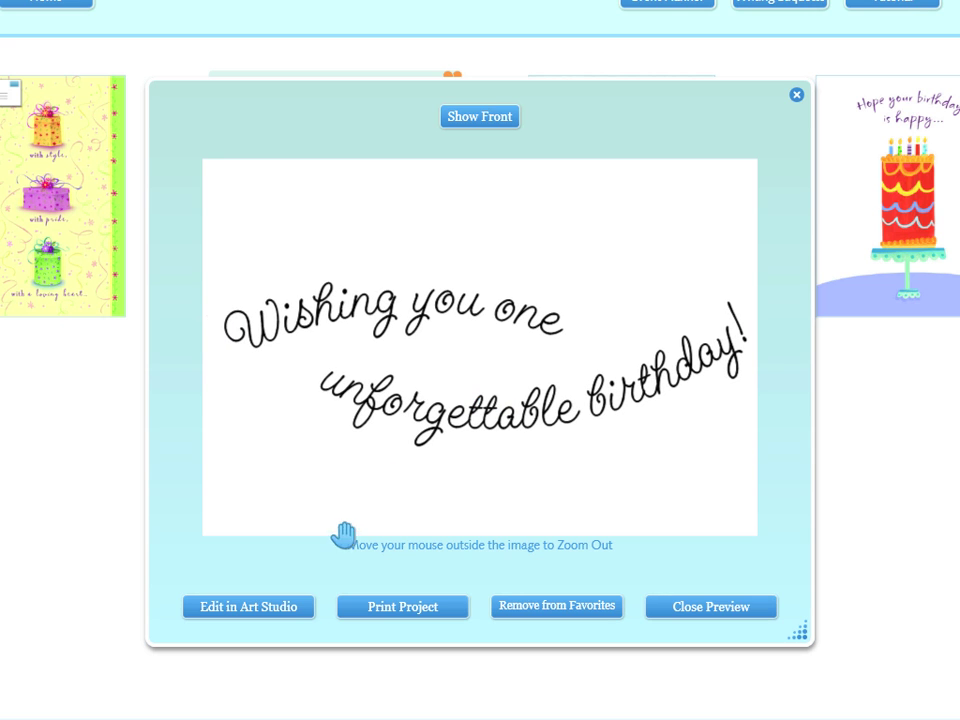
{"action": "left_click", "coordinate": [254, 607]}
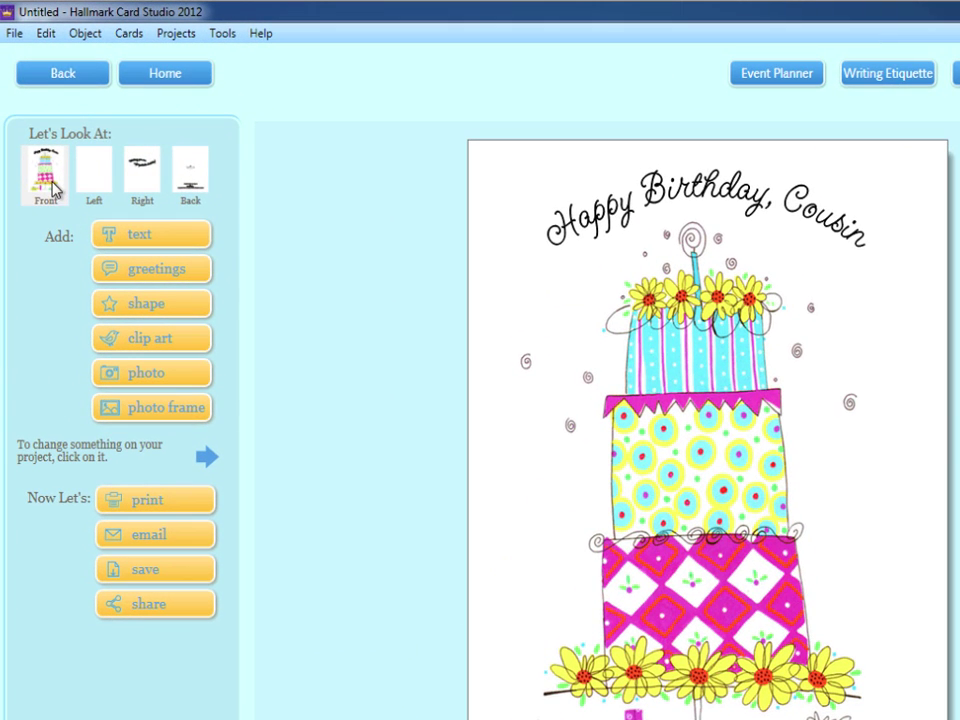
- Review the card's Left, Right and Back pages, then return to the Front page
{"action": "left_click", "coordinate": [96, 186]}
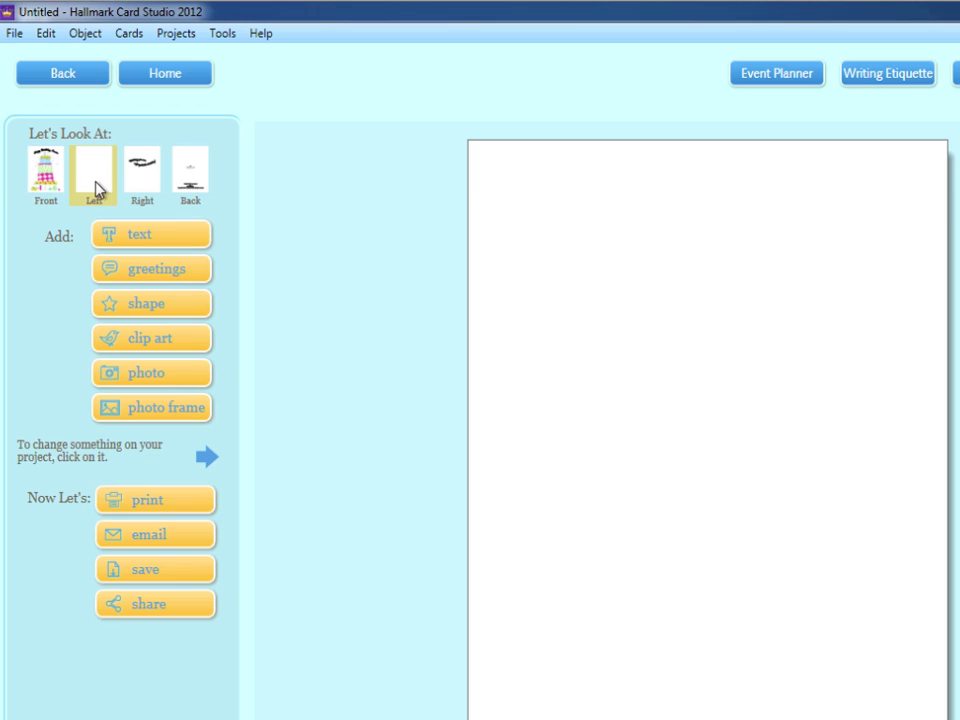
{"action": "left_click", "coordinate": [140, 178]}
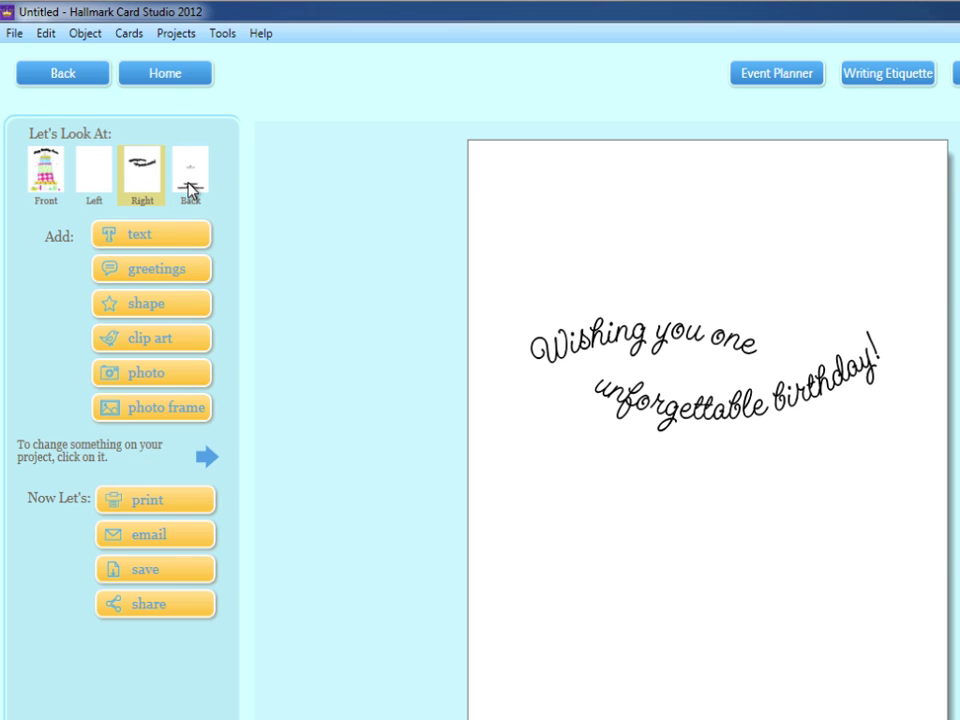
{"action": "left_click", "coordinate": [190, 189]}
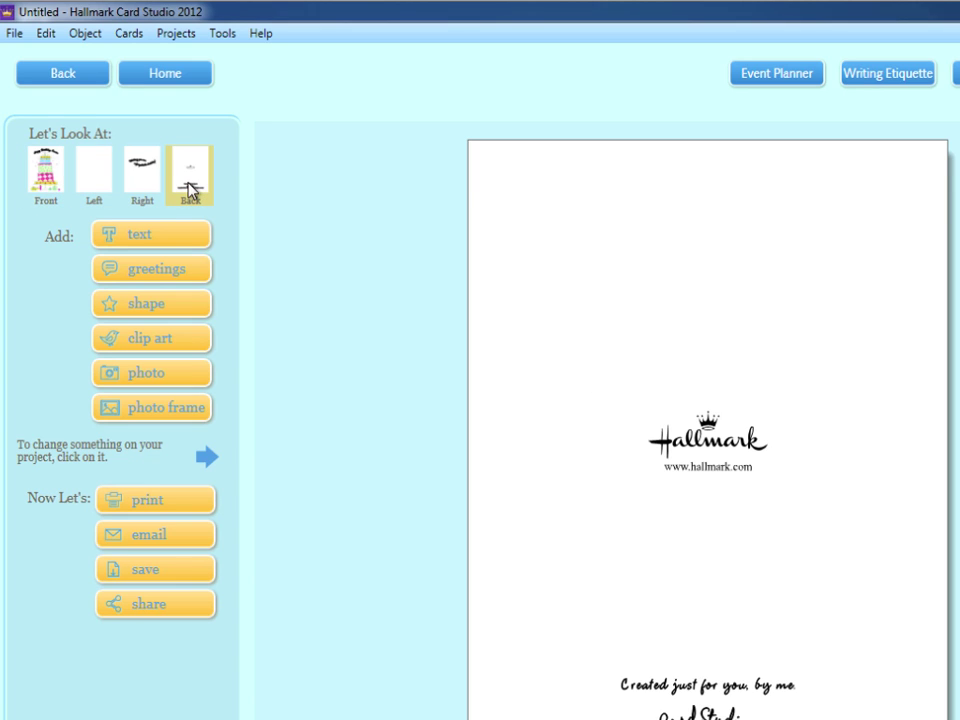
{"action": "left_click", "coordinate": [50, 178]}
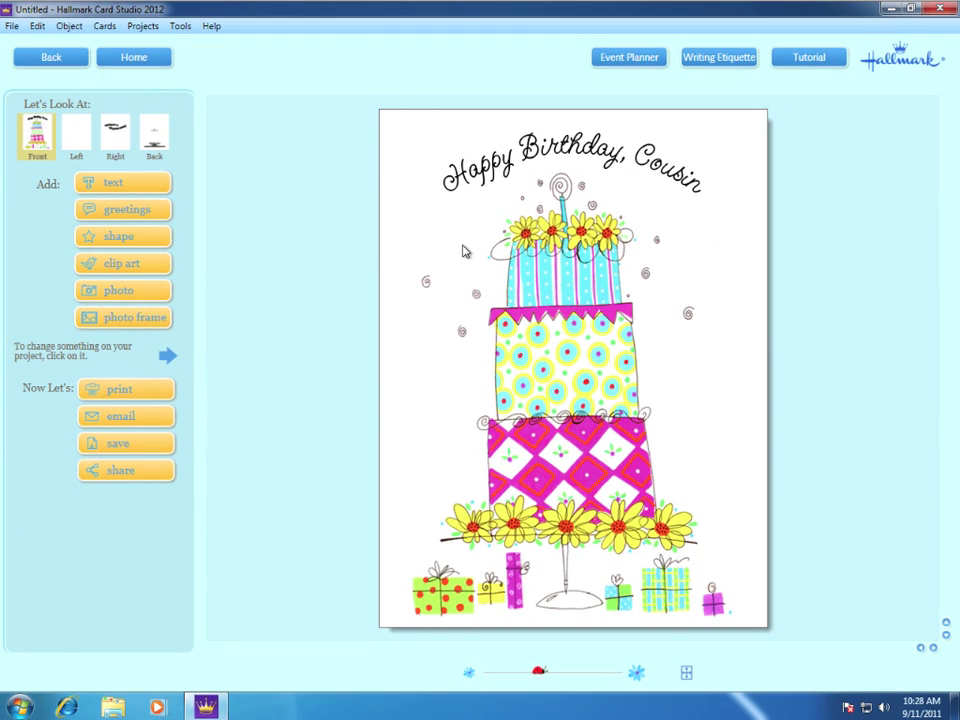
- Make the front 'Happy Birthday, Cousin' greeting bold and magenta
{"action": "left_click", "coordinate": [583, 155]}
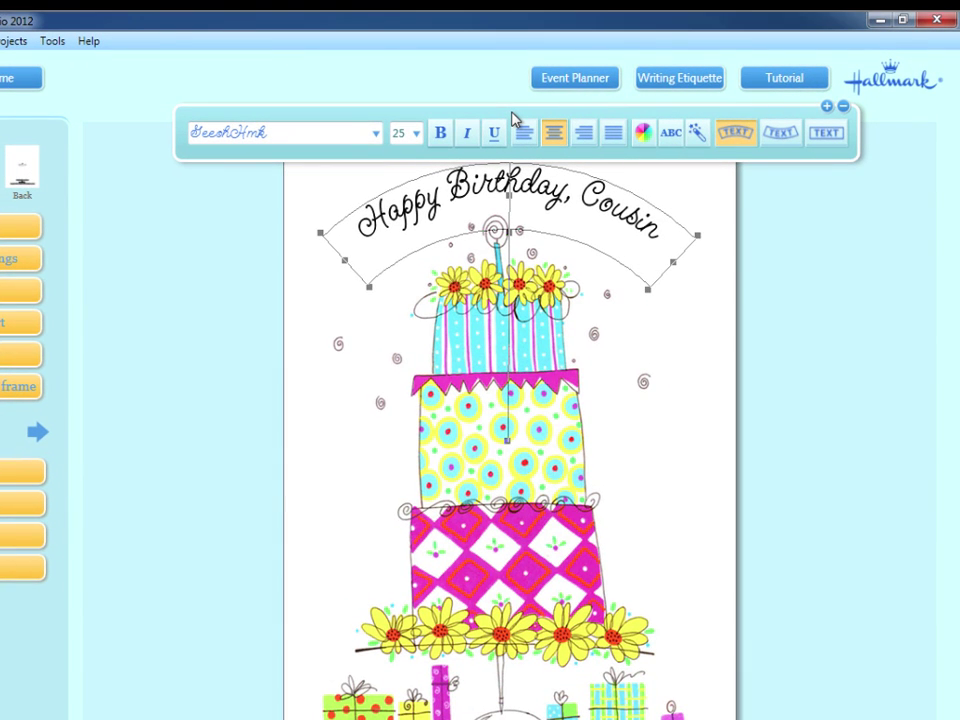
{"action": "left_click", "coordinate": [441, 134]}
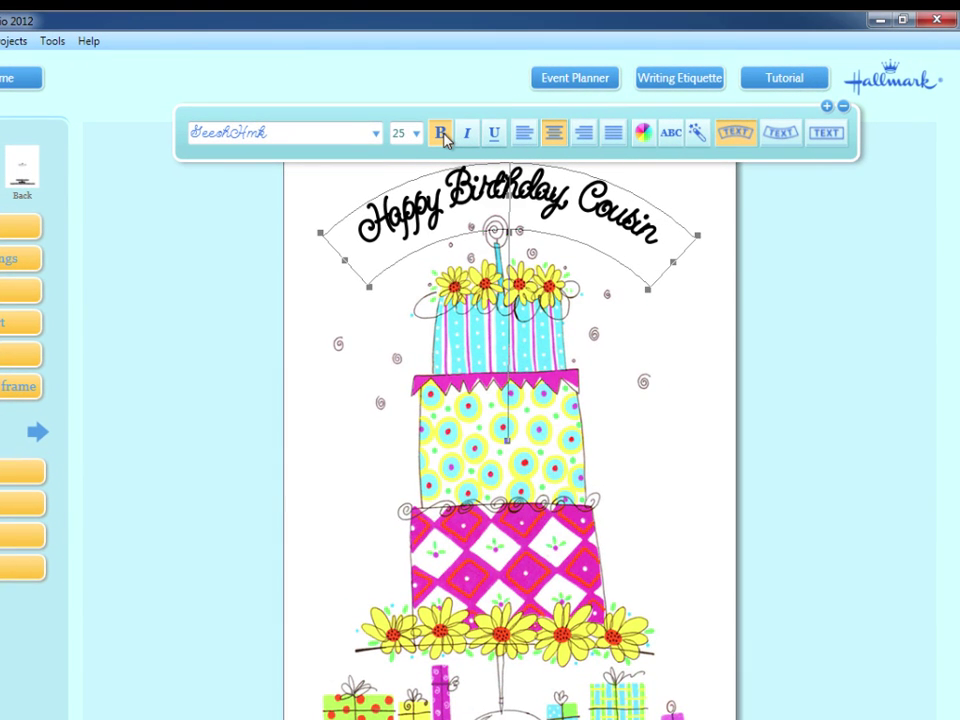
{"action": "left_click", "coordinate": [643, 134]}
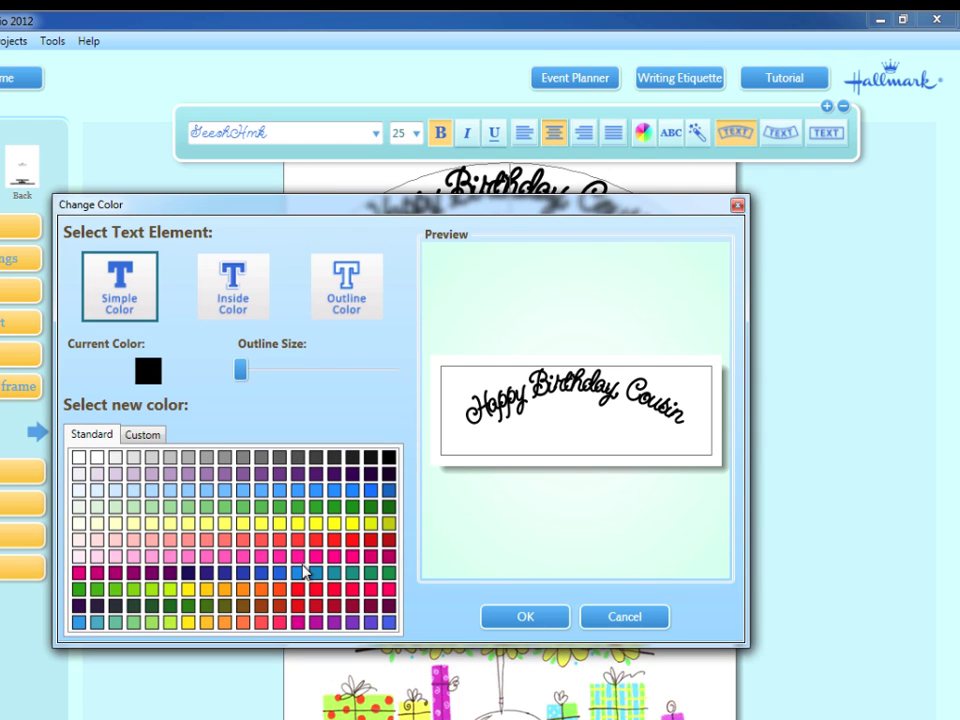
{"action": "left_click", "coordinate": [315, 622]}
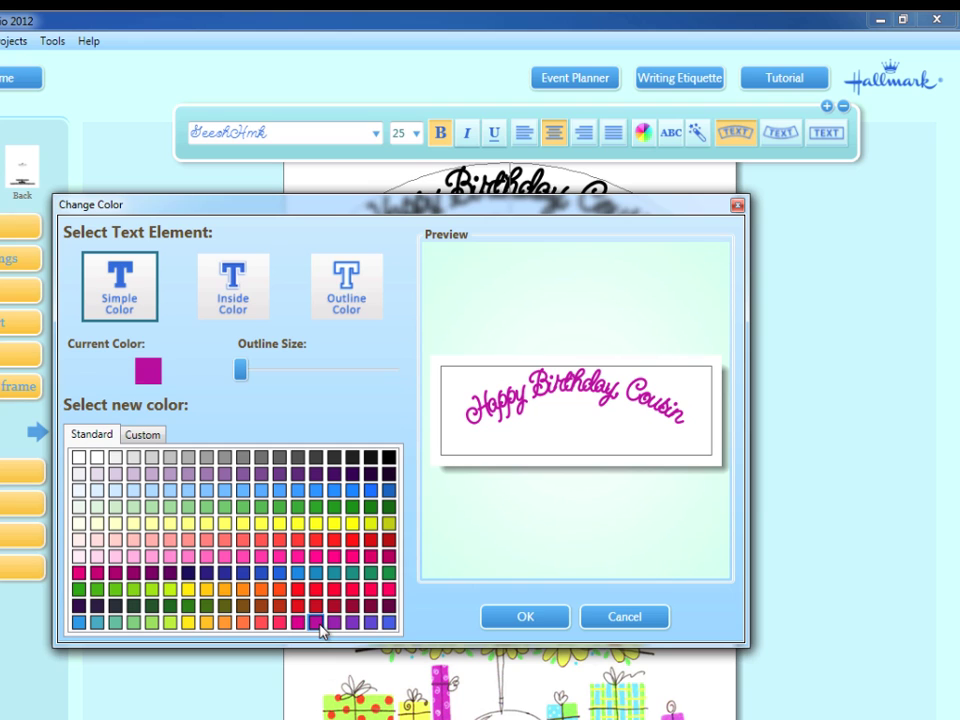
{"action": "left_click", "coordinate": [501, 624]}
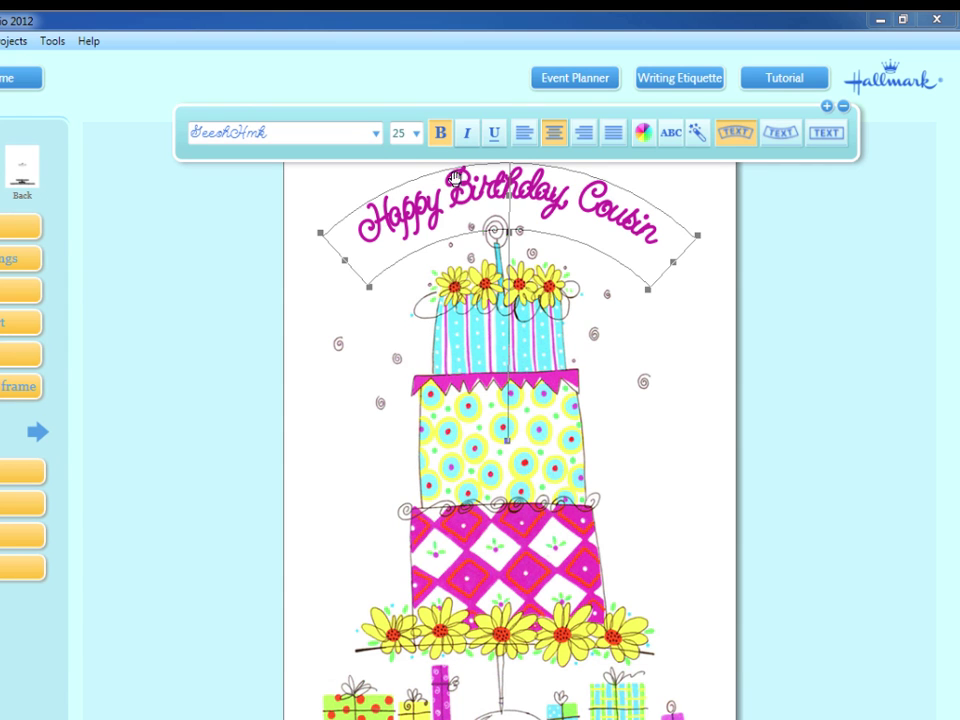
- Shift the arched magenta title right so it's centred above the cake
{"action": "mouse_move", "coordinate": [476, 114]}
{"action": "left_mouse_down"}
{"action": "mouse_move", "coordinate": [429, 279]}
{"action": "mouse_move", "coordinate": [438, 333]}
{"action": "mouse_move", "coordinate": [463, 100]}
{"action": "left_mouse_up"}
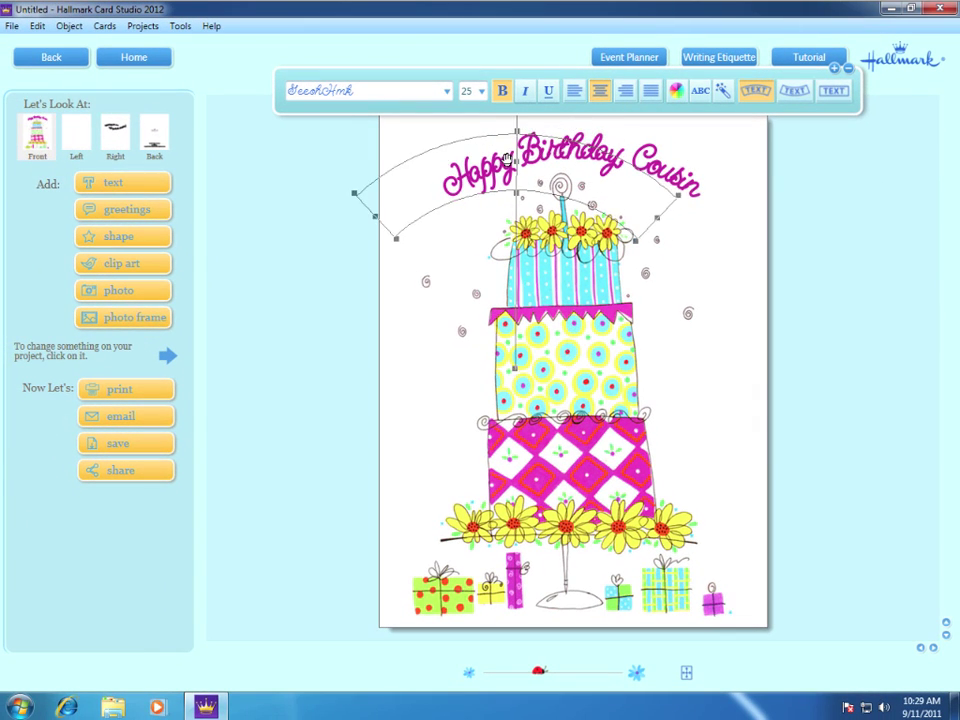
{"action": "left_click_drag", "start_coordinate": [507, 158], "coordinate": [555, 158]}
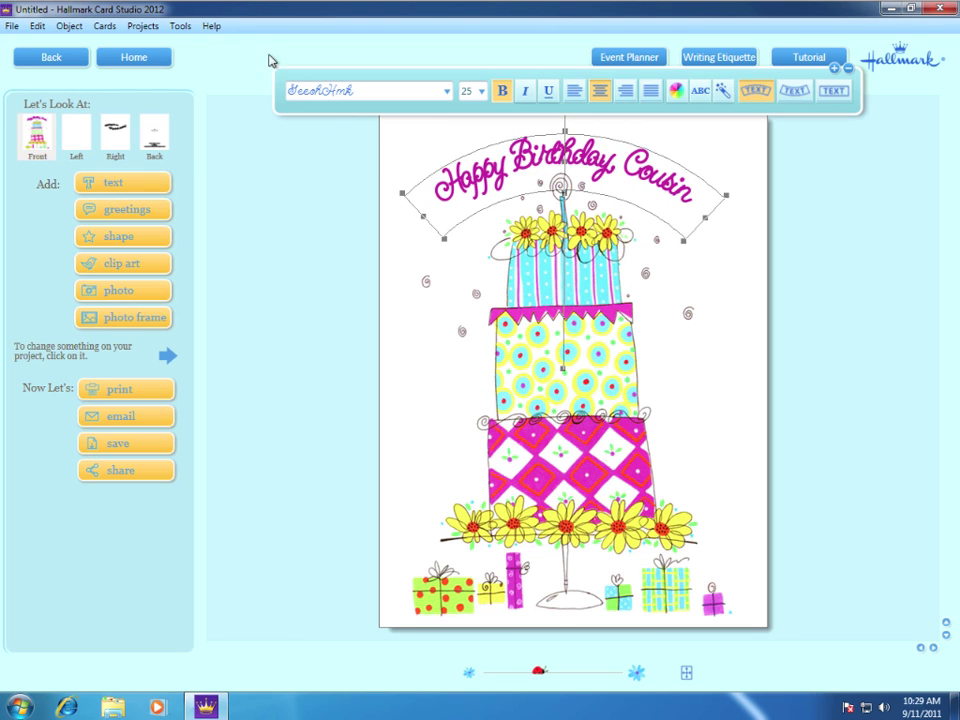
- Show the Edit Toolbar and replace 'Cousin' in the title with the recipient's name
{"action": "left_click", "coordinate": [183, 30]}
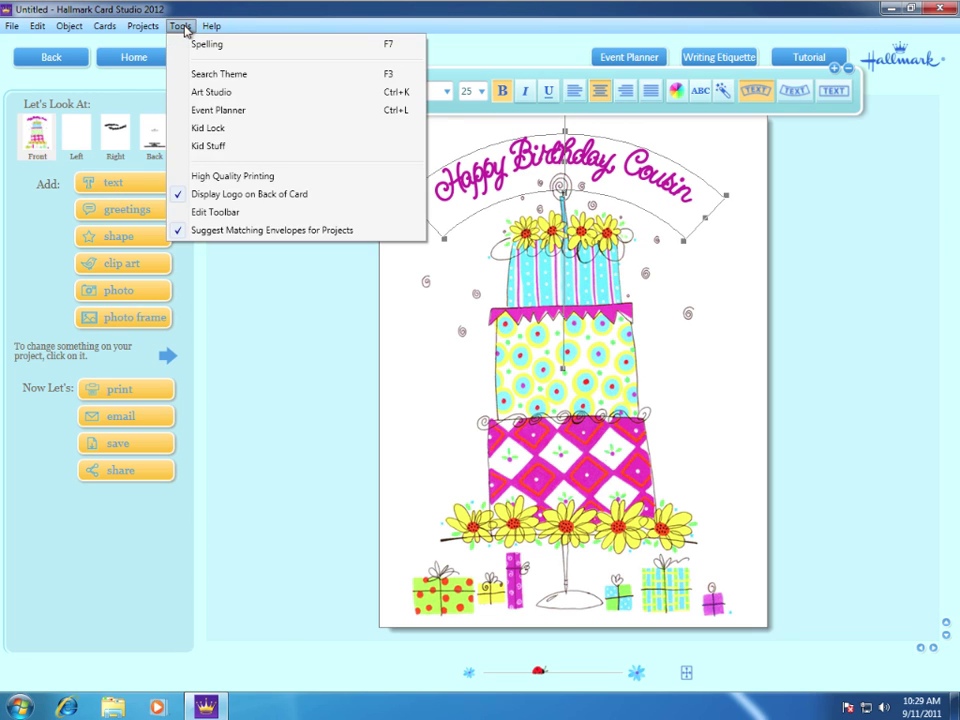
{"action": "left_click", "coordinate": [199, 213]}
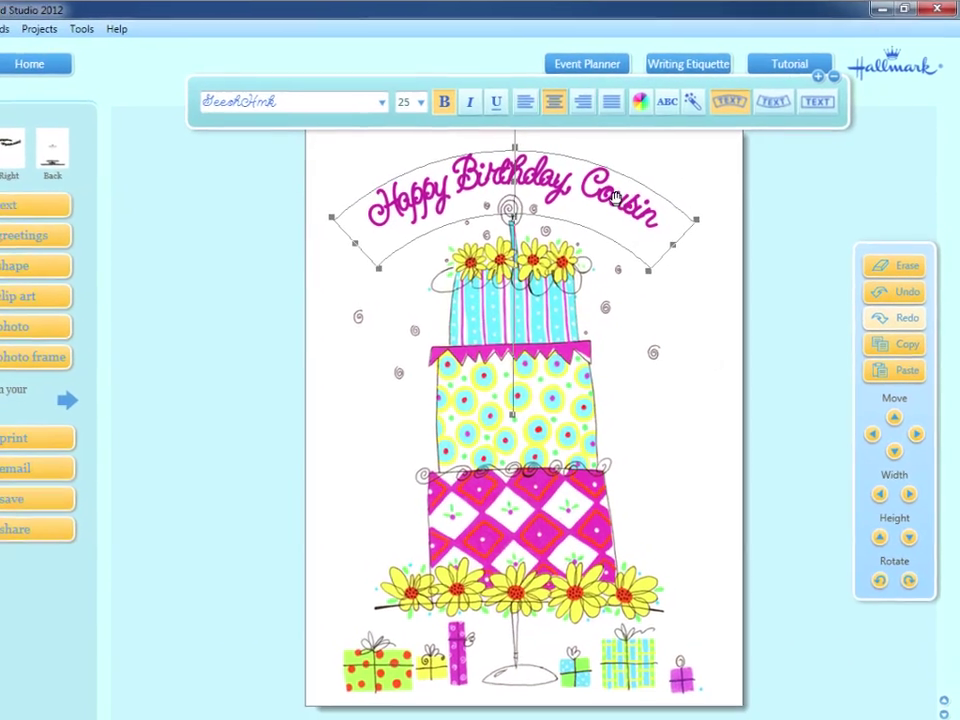
{"action": "double_click", "coordinate": [657, 183]}
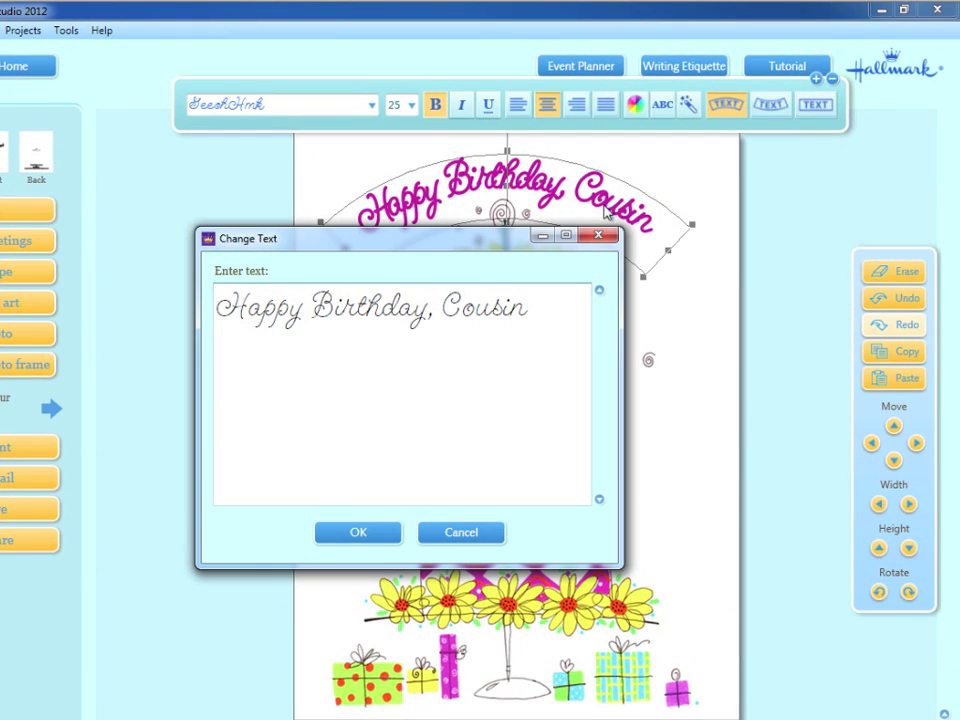
{"action": "left_click_drag", "start_coordinate": [424, 310], "coordinate": [552, 318]}
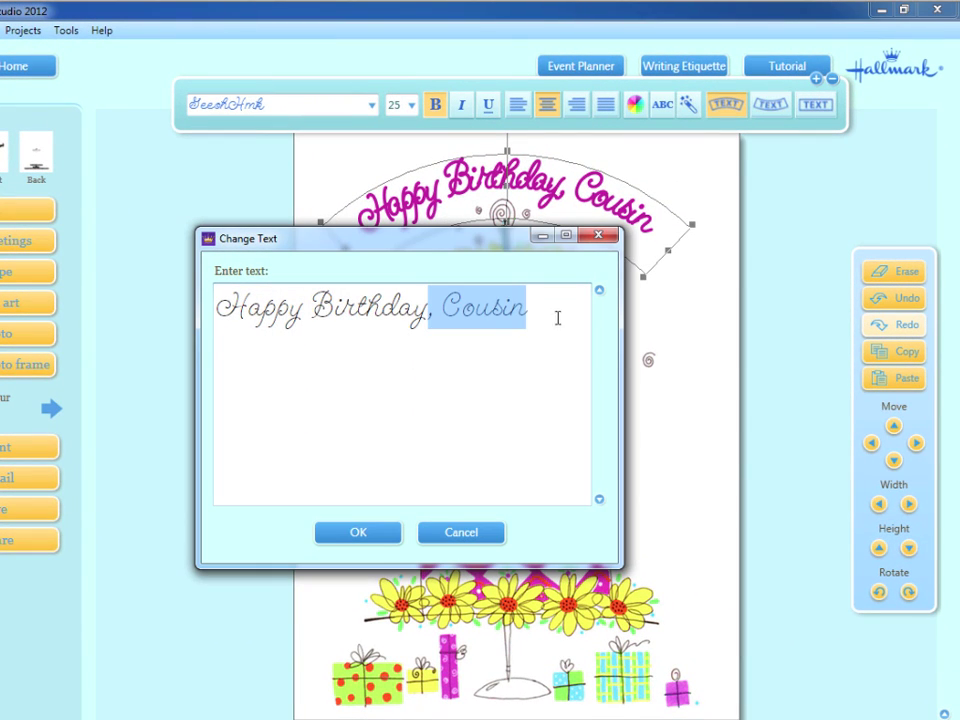
{"action": "key", "text": "BackSpace"}
{"action": "type", "text": "Janet"}
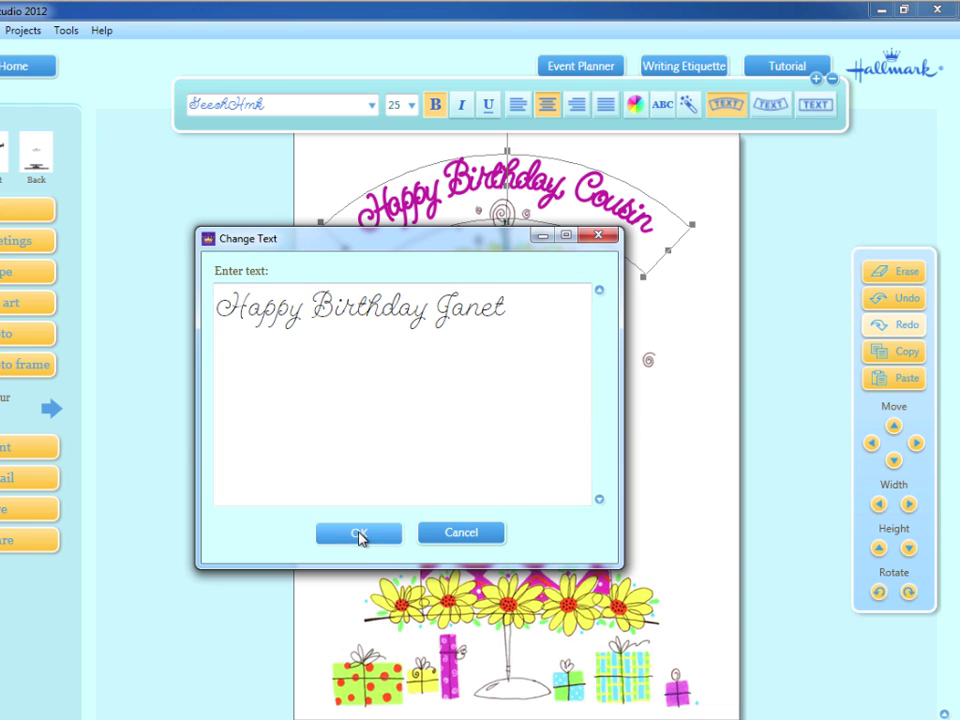
{"action": "left_click", "coordinate": [360, 533]}
{"action": "left_click", "coordinate": [317, 495]}
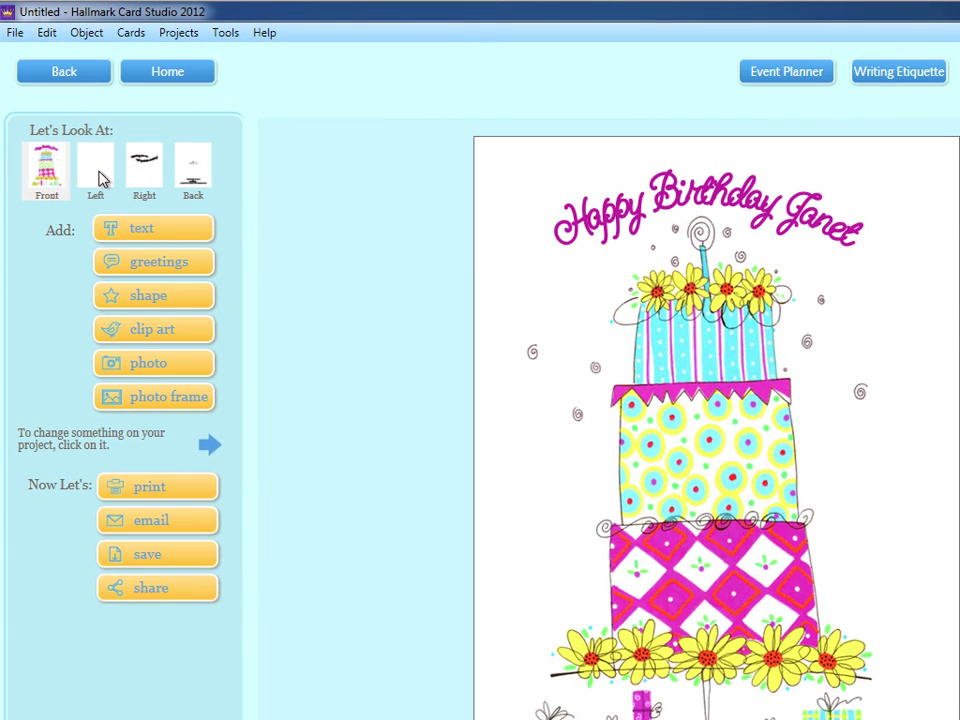
- Add the Desktop portrait photo of the woman with gift boxes to the inside left page
{"action": "left_click", "coordinate": [98, 176]}
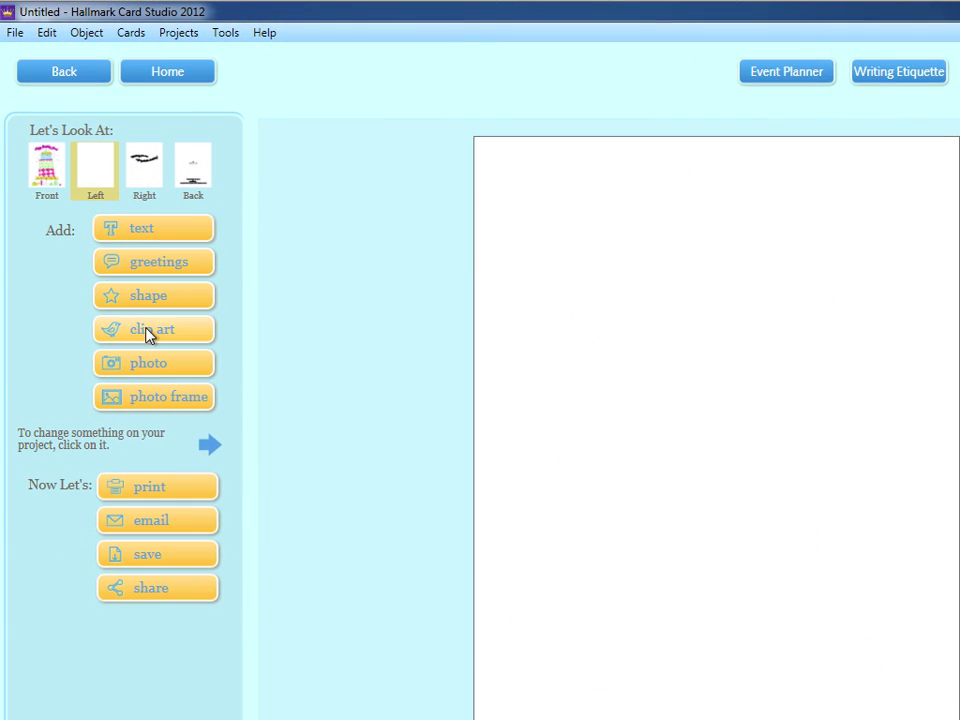
{"action": "left_click", "coordinate": [150, 366]}
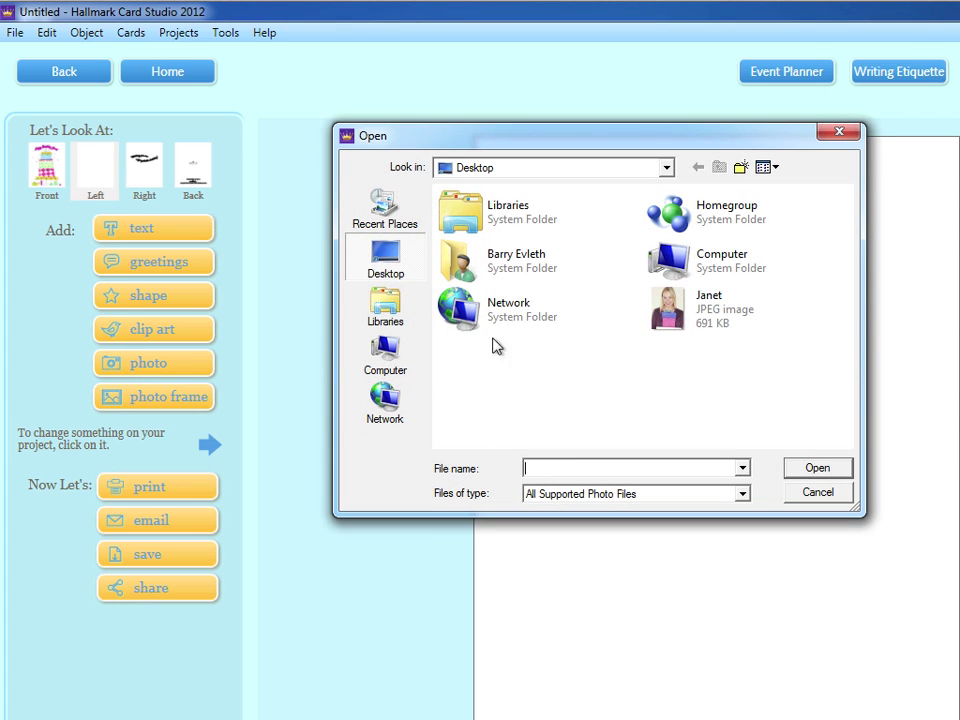
{"action": "left_click", "coordinate": [660, 314]}
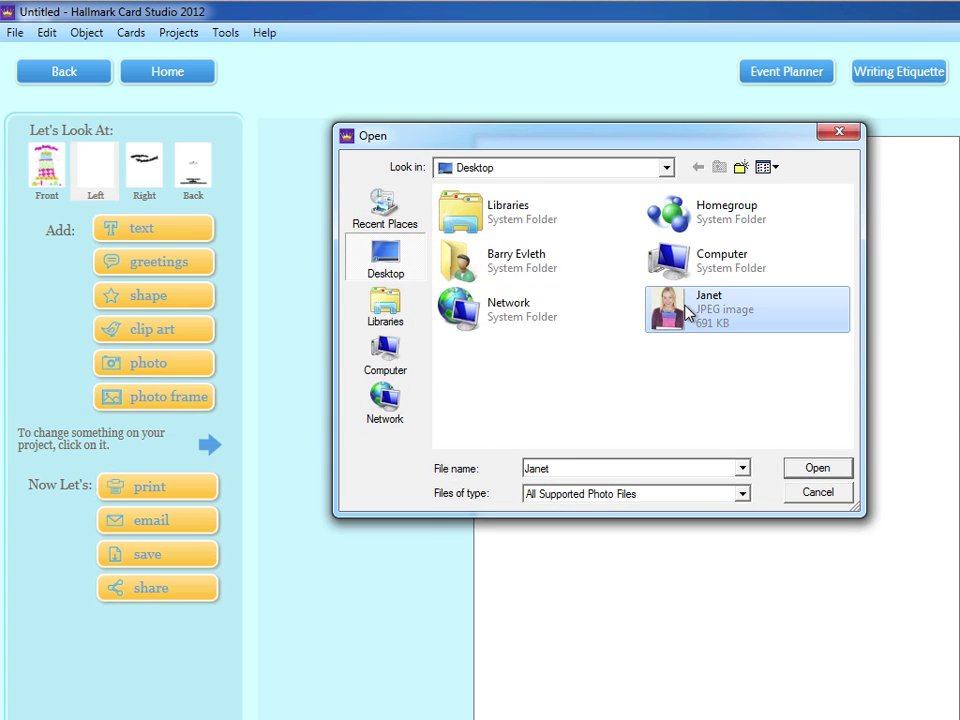
{"action": "left_click", "coordinate": [820, 474]}
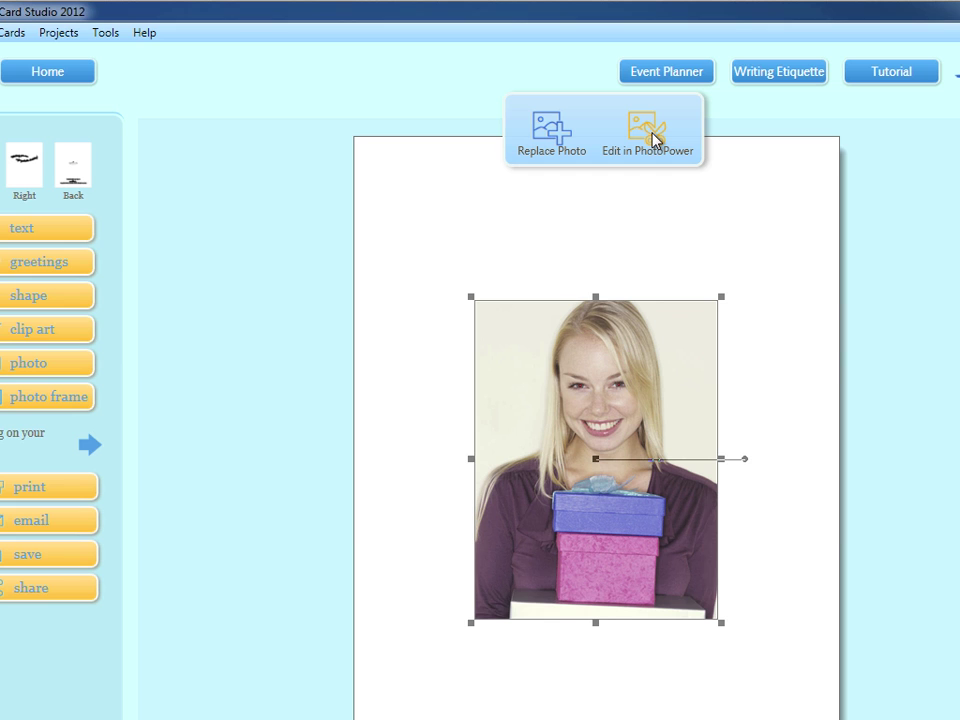
- In PhotoPower, zoom in on the portrait's eyes and fix red-eye on both
{"action": "left_click", "coordinate": [652, 135]}
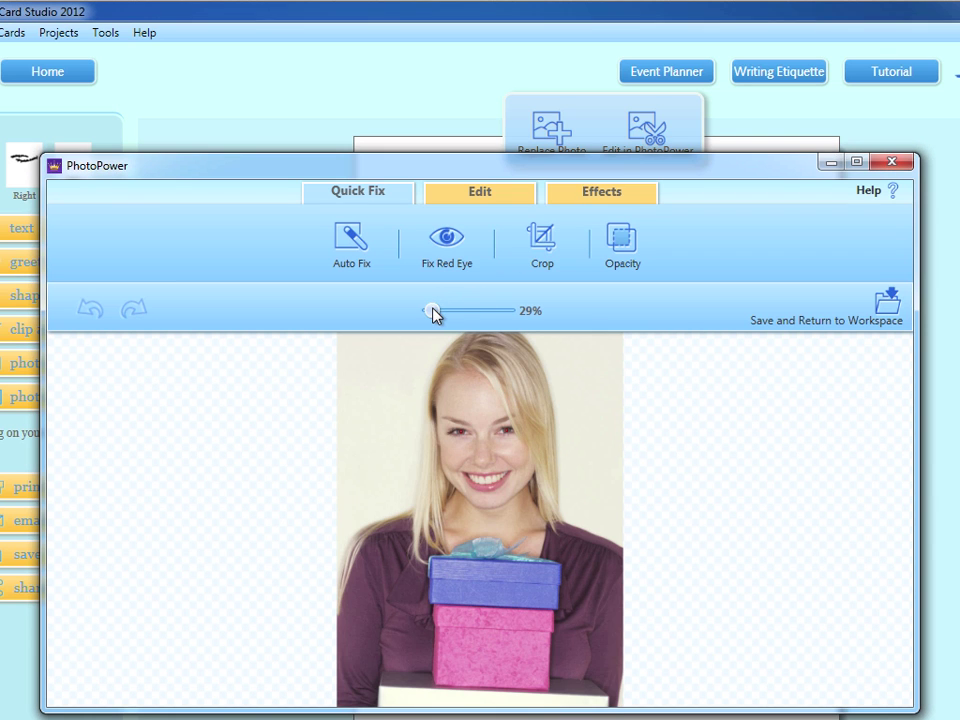
{"action": "left_click_drag", "start_coordinate": [432, 313], "coordinate": [446, 313]}
{"action": "left_click_drag", "start_coordinate": [613, 568], "coordinate": [553, 336]}
{"action": "left_click_drag", "start_coordinate": [437, 313], "coordinate": [450, 313]}
{"action": "left_click_drag", "start_coordinate": [519, 455], "coordinate": [510, 446]}
{"action": "left_click", "coordinate": [439, 242]}
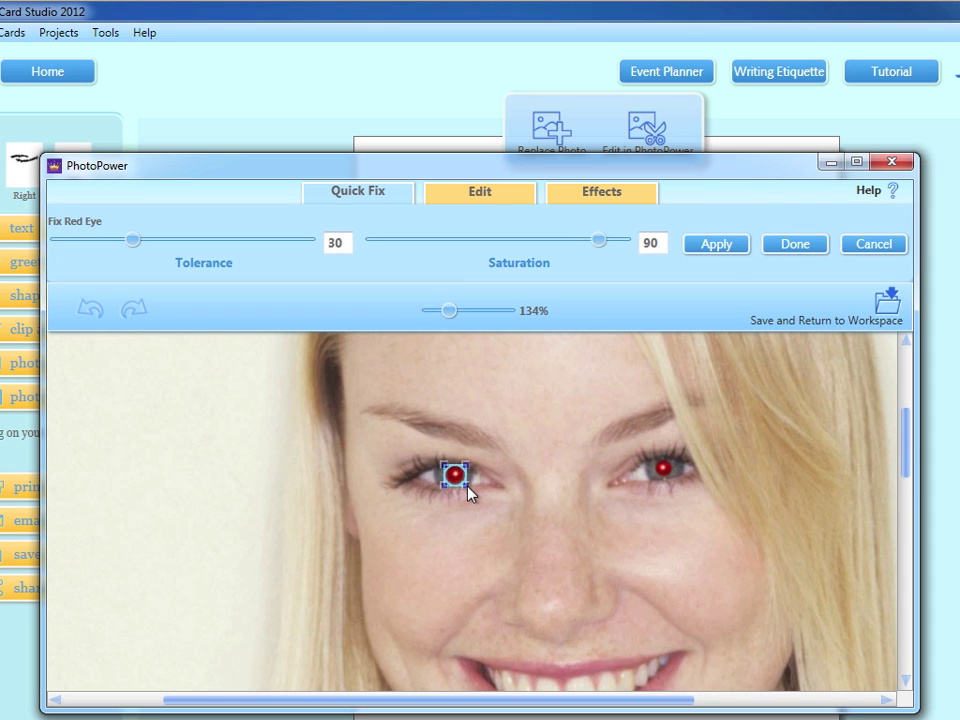
{"action": "left_click", "coordinate": [702, 251]}
{"action": "left_click", "coordinate": [657, 461]}
{"action": "left_click", "coordinate": [724, 254]}
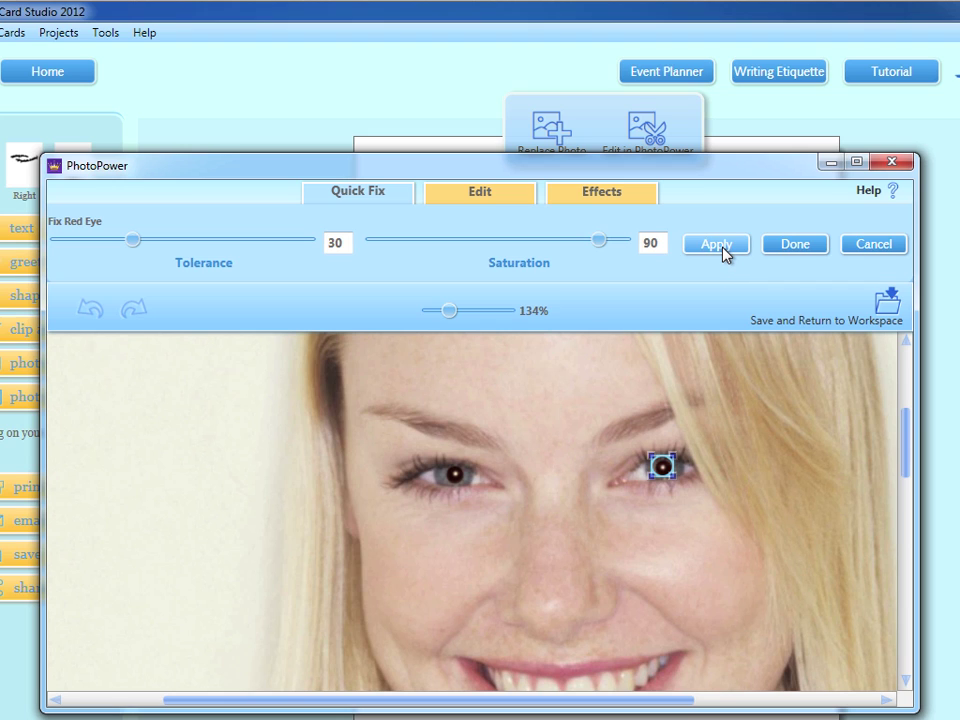
{"action": "left_click", "coordinate": [796, 245]}
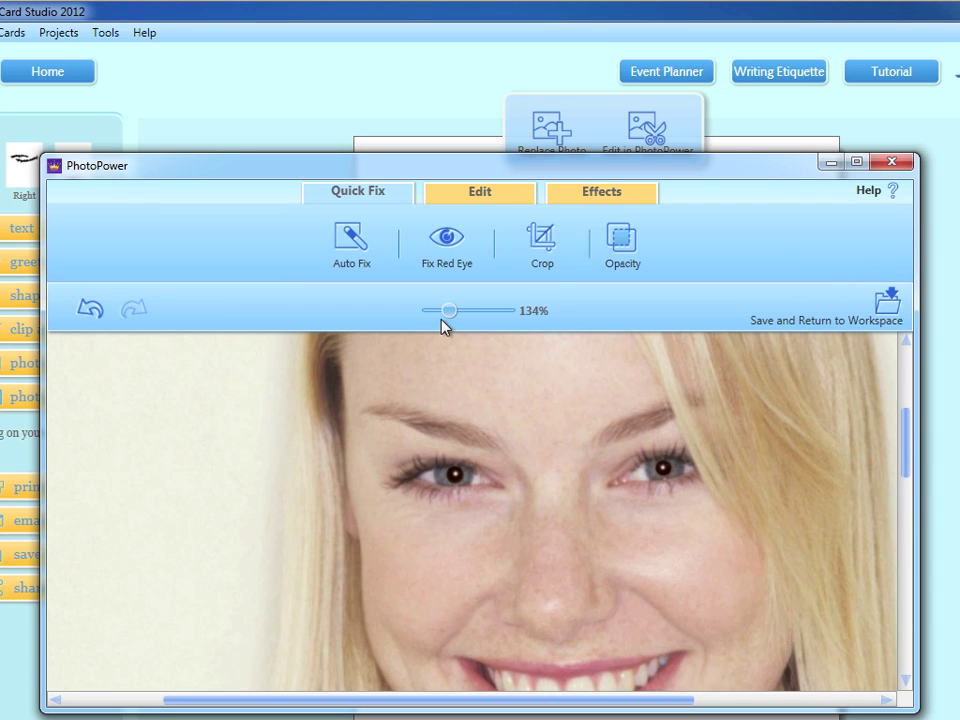
{"action": "left_click_drag", "start_coordinate": [445, 310], "coordinate": [428, 312]}
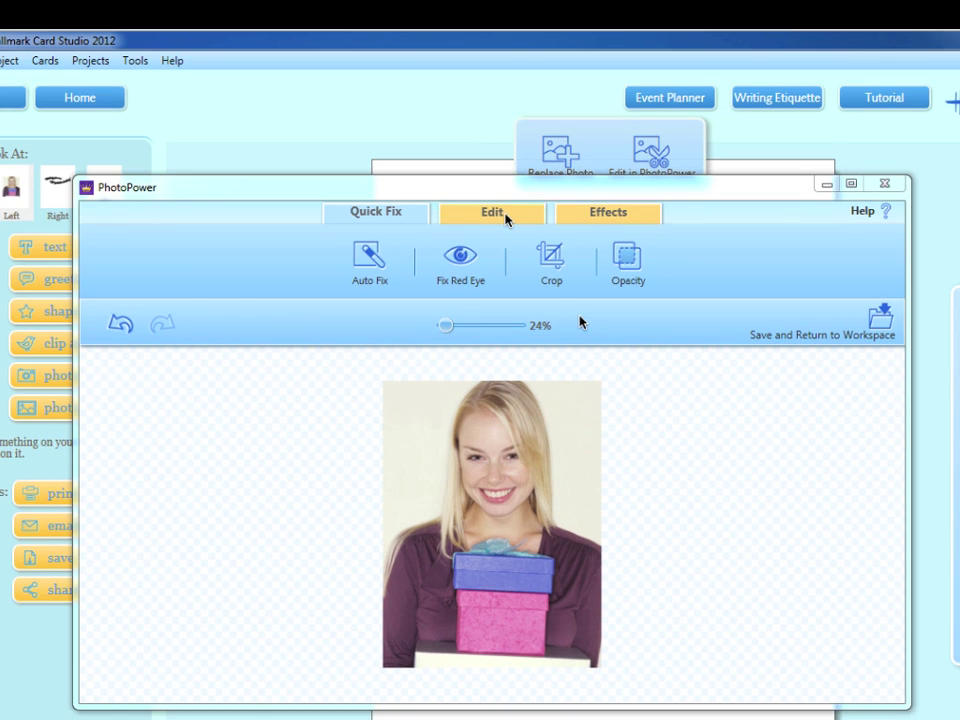
- Crop the portrait with the scalloped postage-stamp cutout shape, trimming off the lower gift boxes
{"action": "left_click", "coordinate": [496, 200]}
{"action": "left_click", "coordinate": [305, 260]}
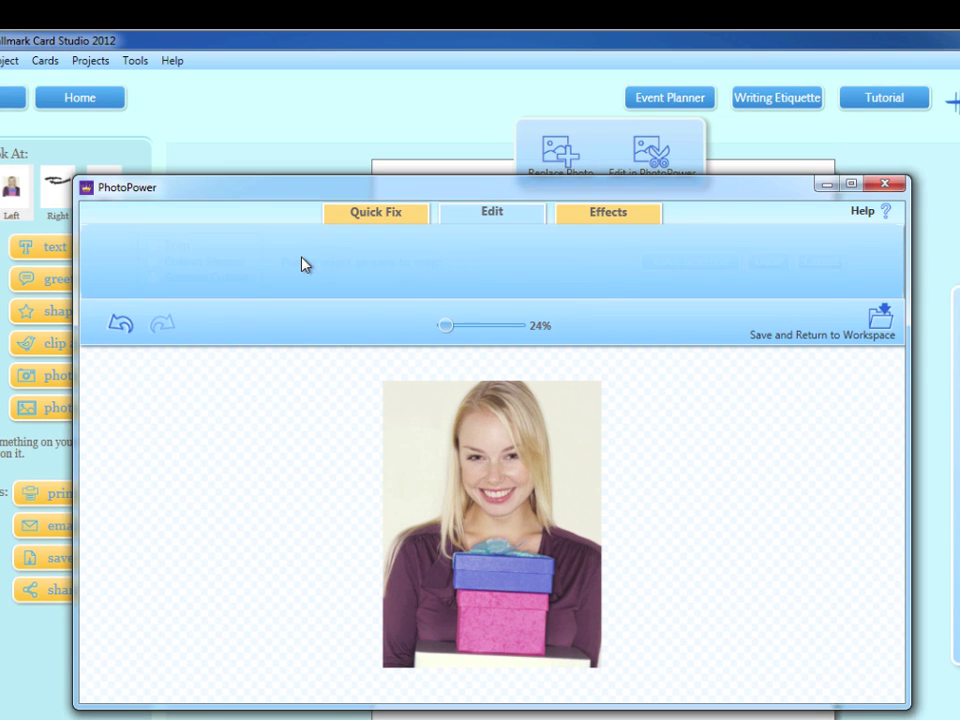
{"action": "left_click", "coordinate": [210, 263]}
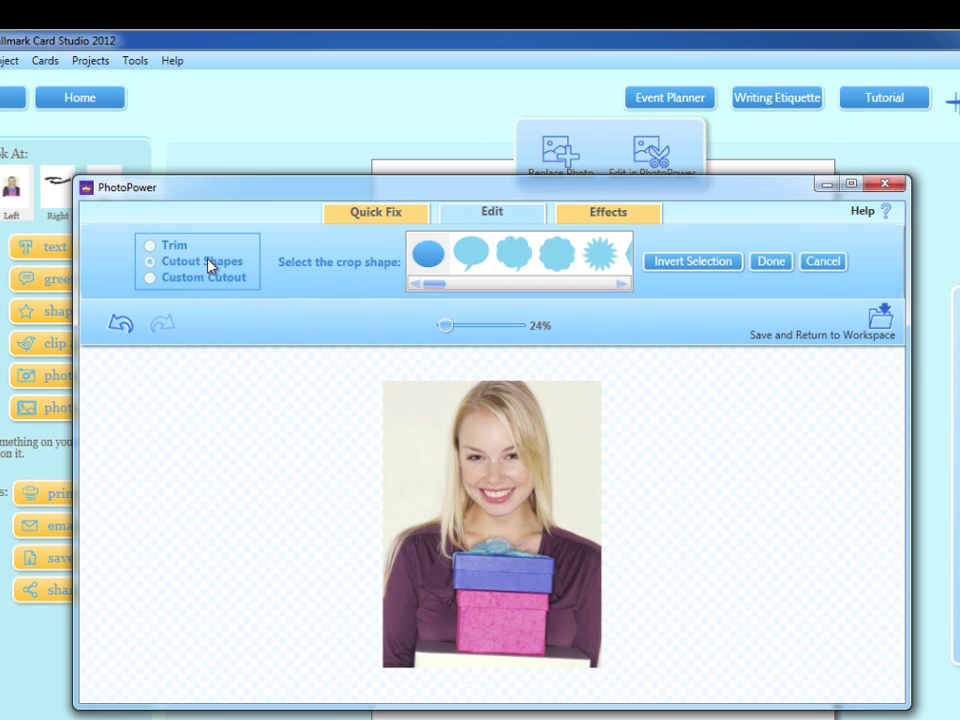
{"action": "left_click_drag", "start_coordinate": [435, 285], "coordinate": [521, 293]}
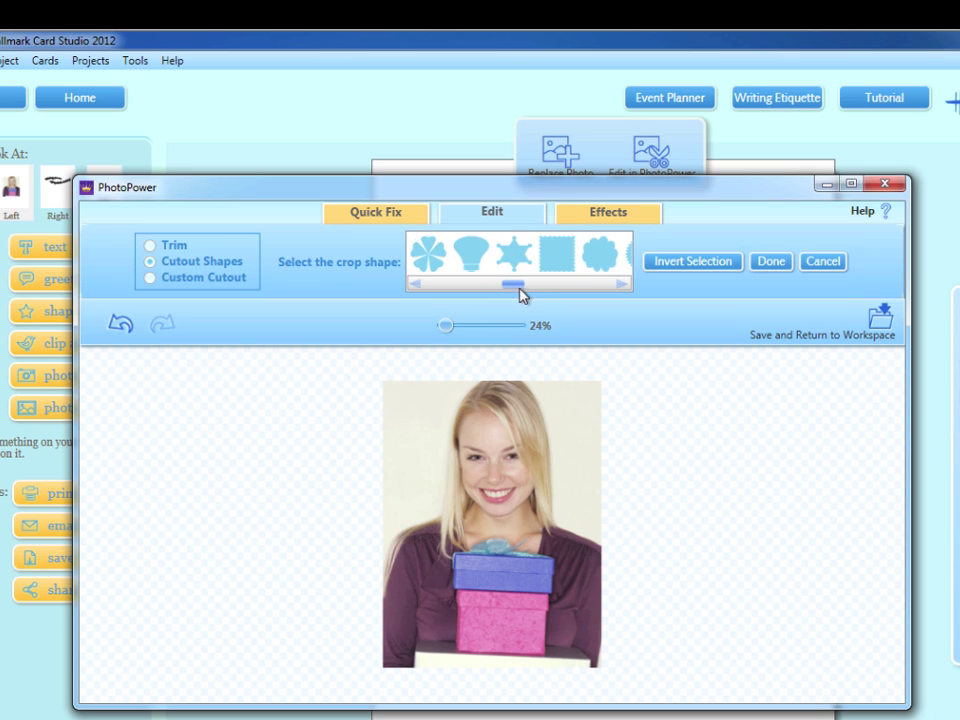
{"action": "left_click", "coordinate": [556, 256]}
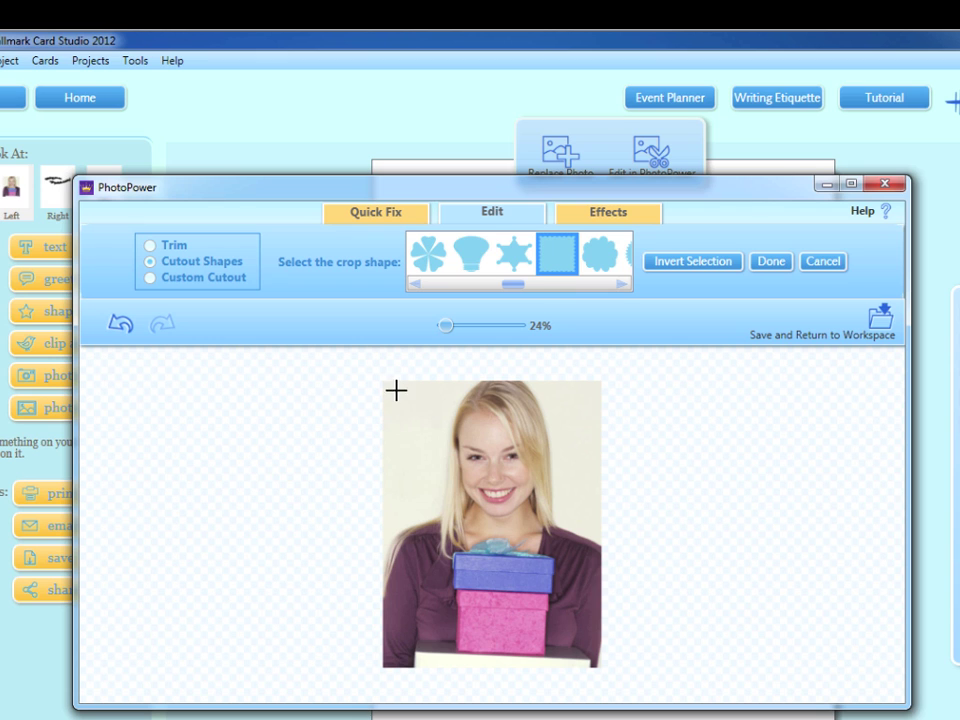
{"action": "left_click_drag", "start_coordinate": [387, 388], "coordinate": [598, 595]}
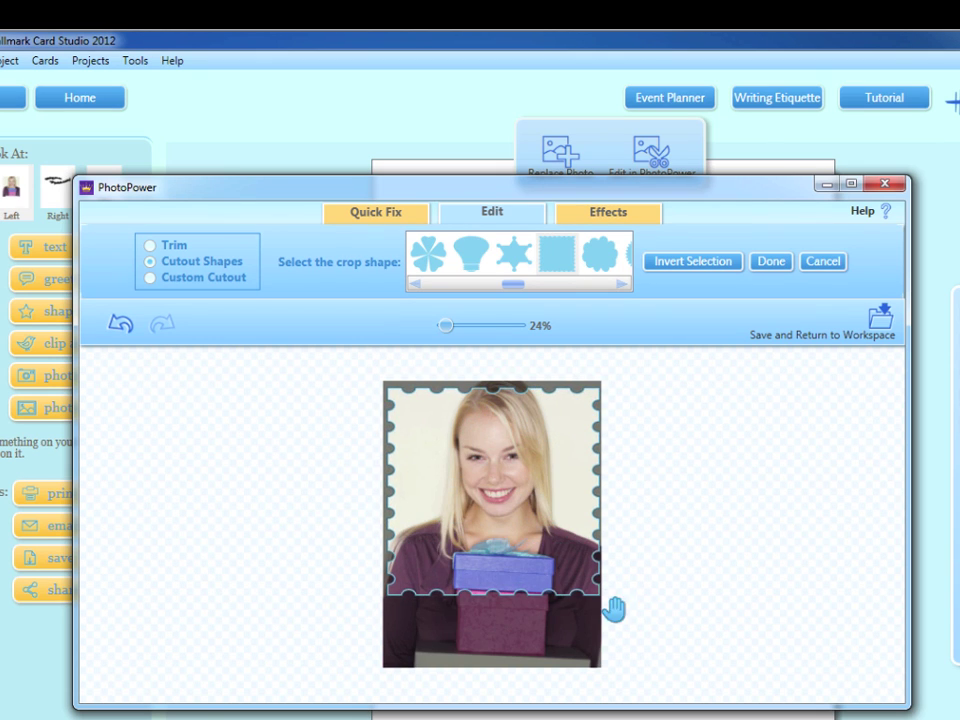
{"action": "left_click", "coordinate": [771, 262]}
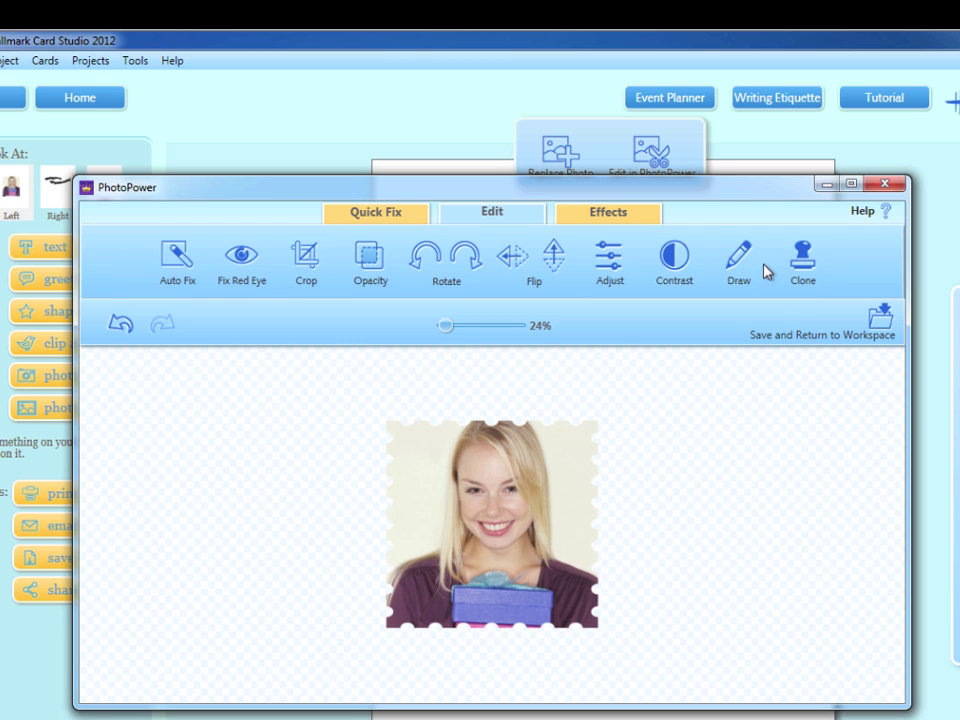
- Browse the photo effects, then save the stamp-cropped portrait back onto the inside left page
{"action": "left_click", "coordinate": [610, 214]}
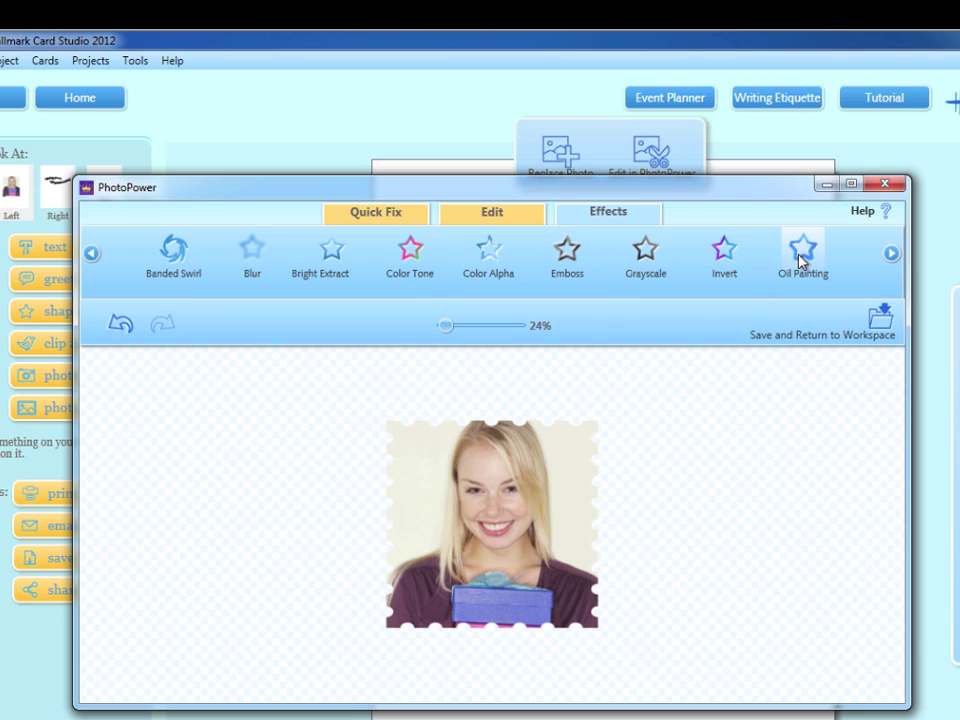
{"action": "left_click", "coordinate": [880, 326]}
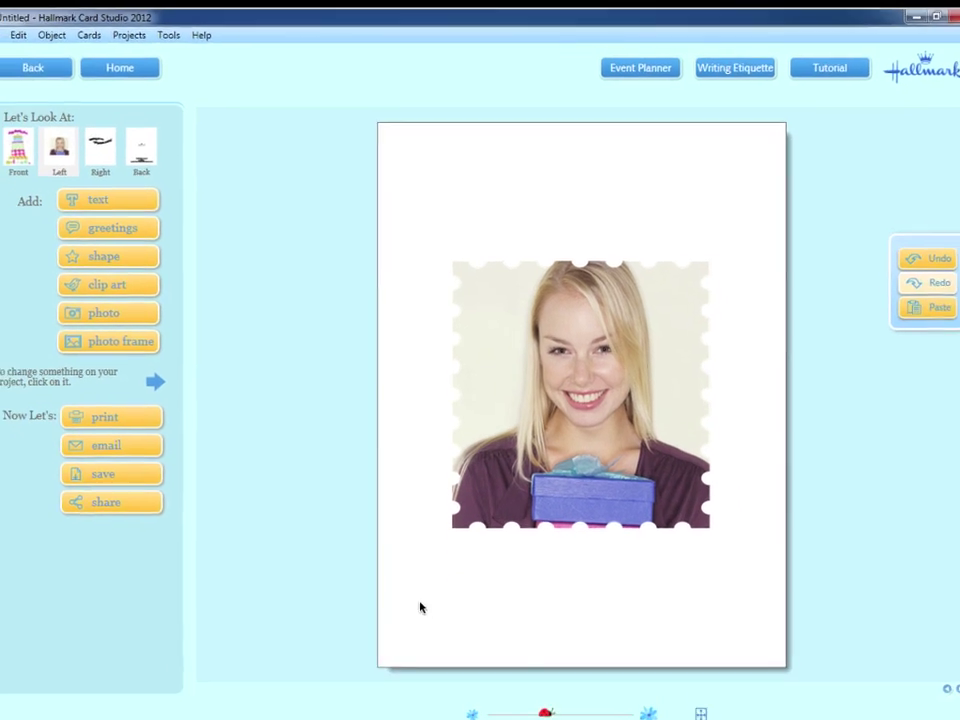